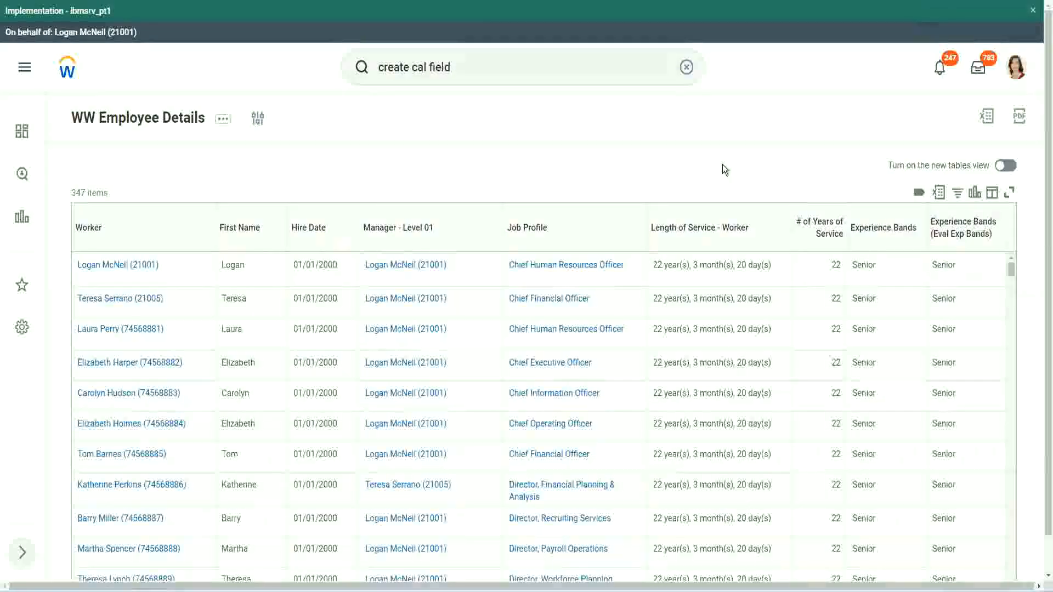
pyautogui.click(912, 264)
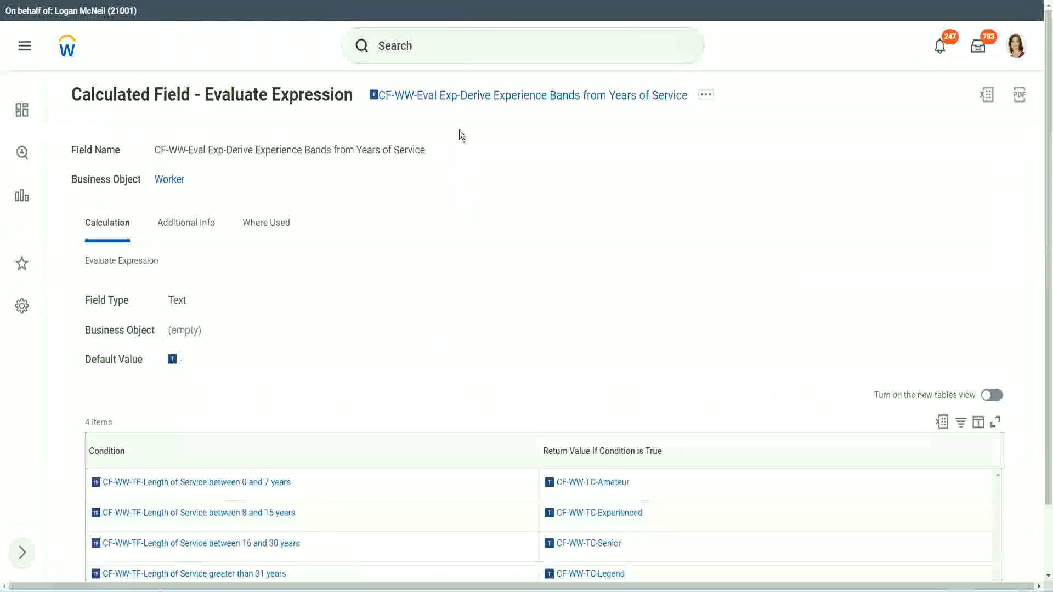
pyautogui.rightClick(458, 100)
pyautogui.click(496, 163)
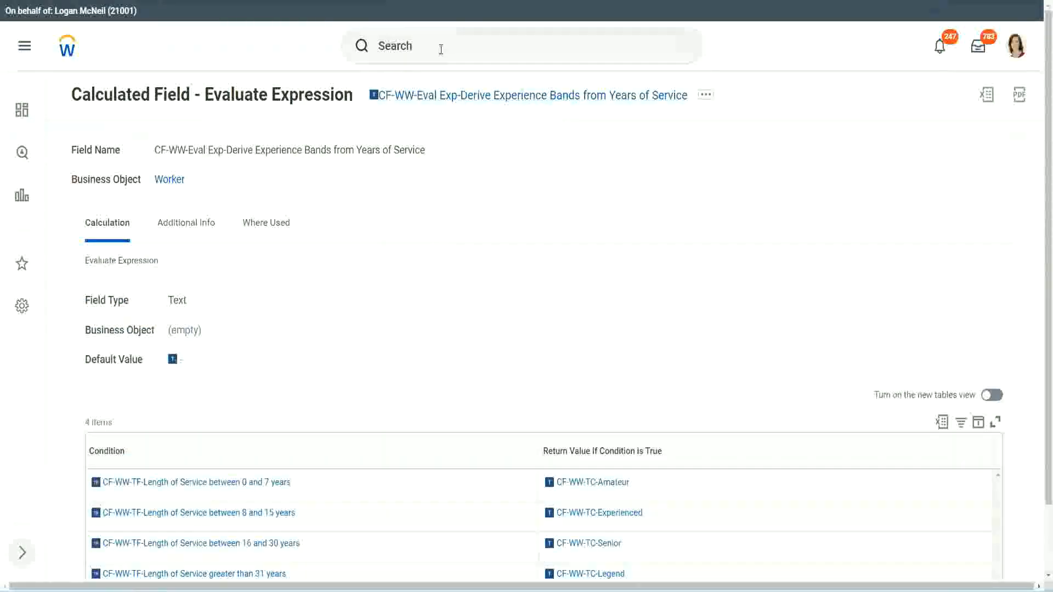
pyautogui.click(441, 48)
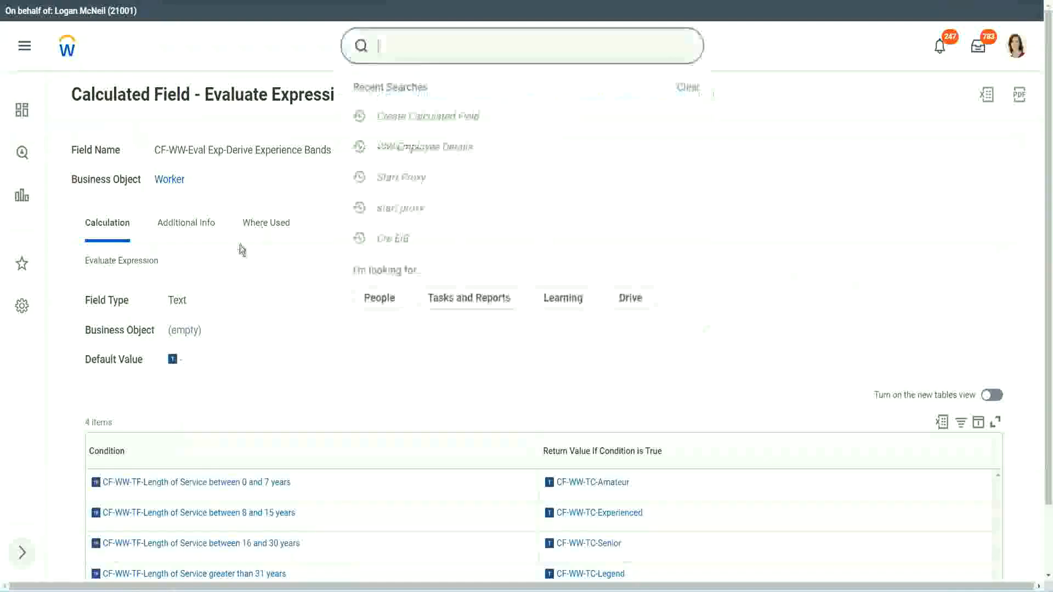
pyautogui.click(745, 123)
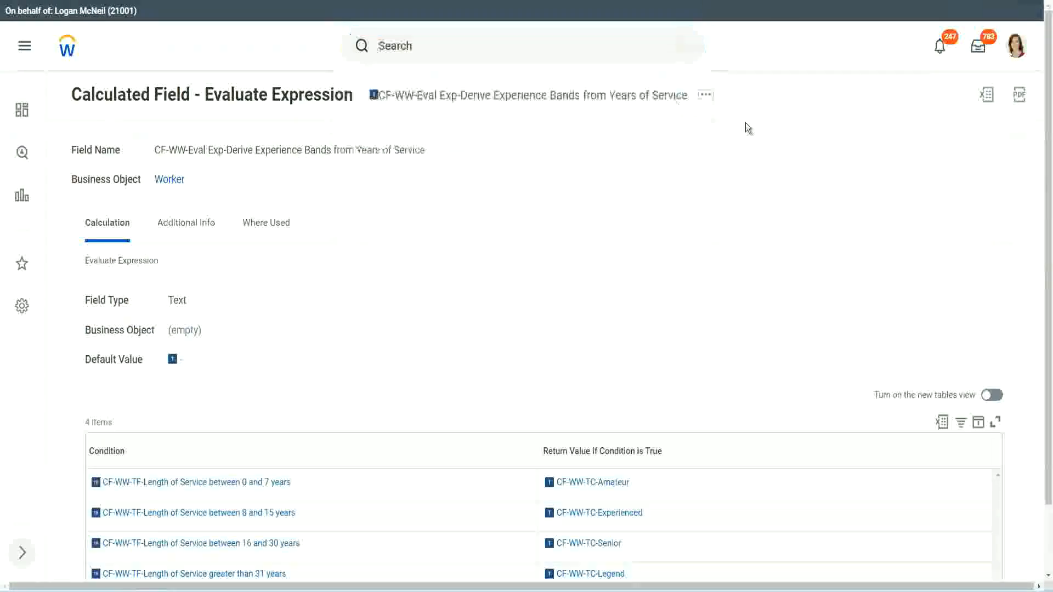
# - Search for "create calc field" and open the Create Calculated Field task
pyautogui.click(417, 41)
pyautogui.write('create calc')
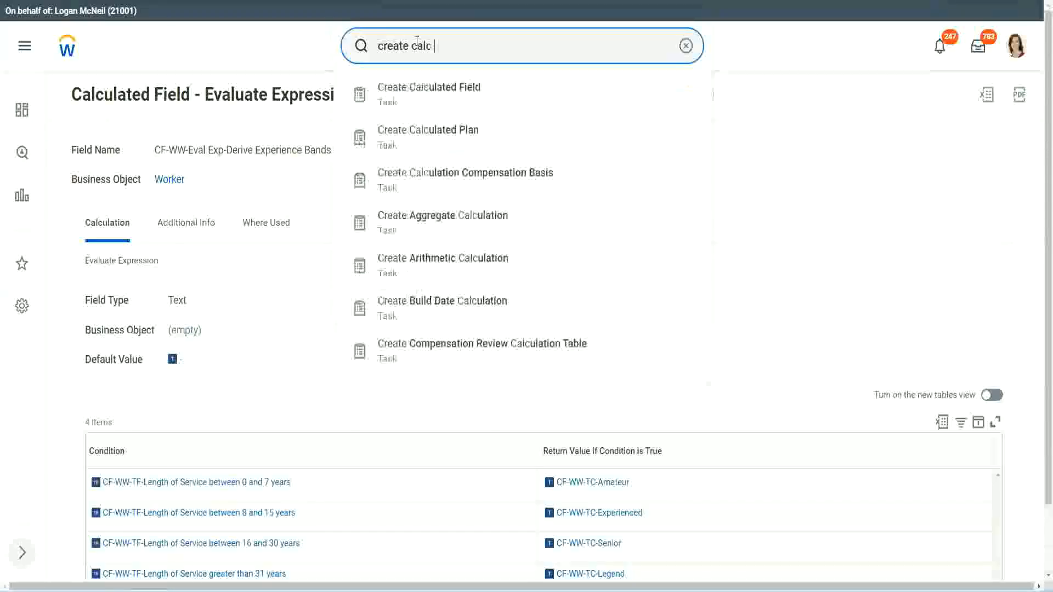
pyautogui.write(' field')
pyautogui.click(438, 99)
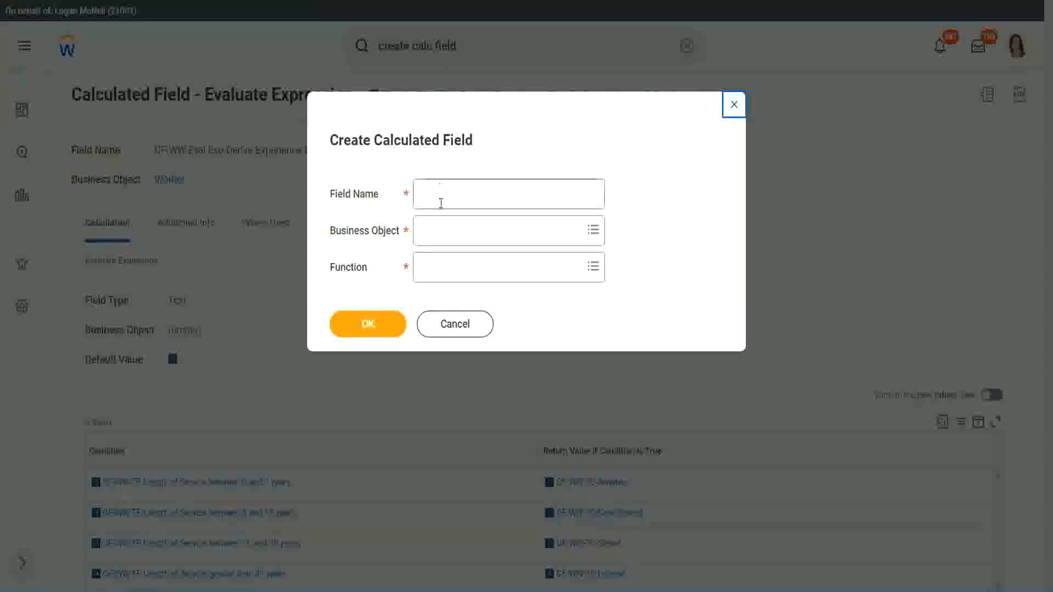
# - Name the new calculated field "CF-WW-LRB-Identify Experience Bands from years of Service"
pyautogui.click(442, 198)
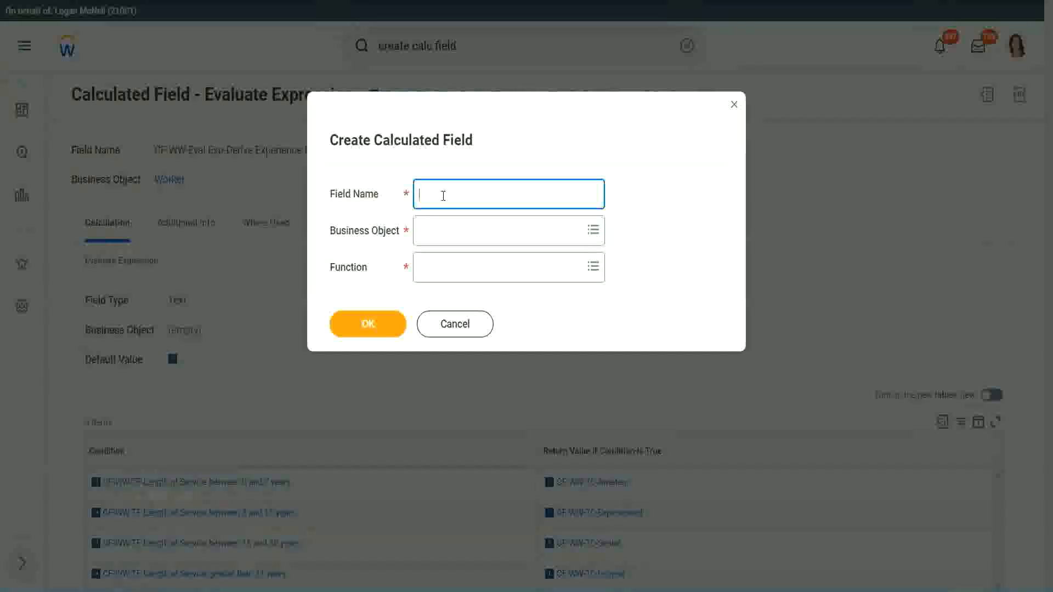
pyautogui.write('CF-WW-LRB')
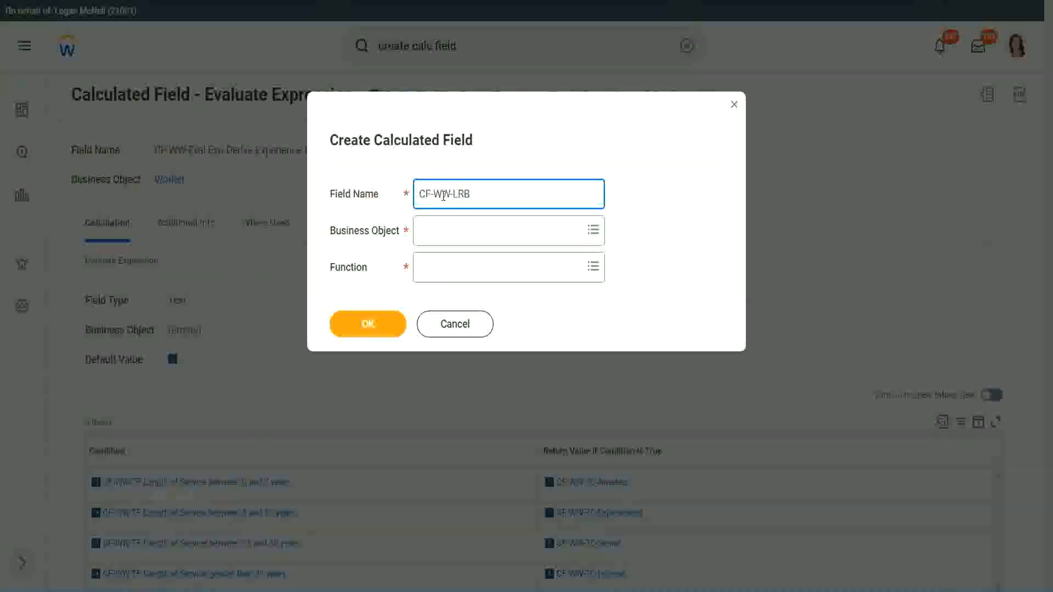
pyautogui.write('-')
pyautogui.write('Identify Exeperience Bands from')
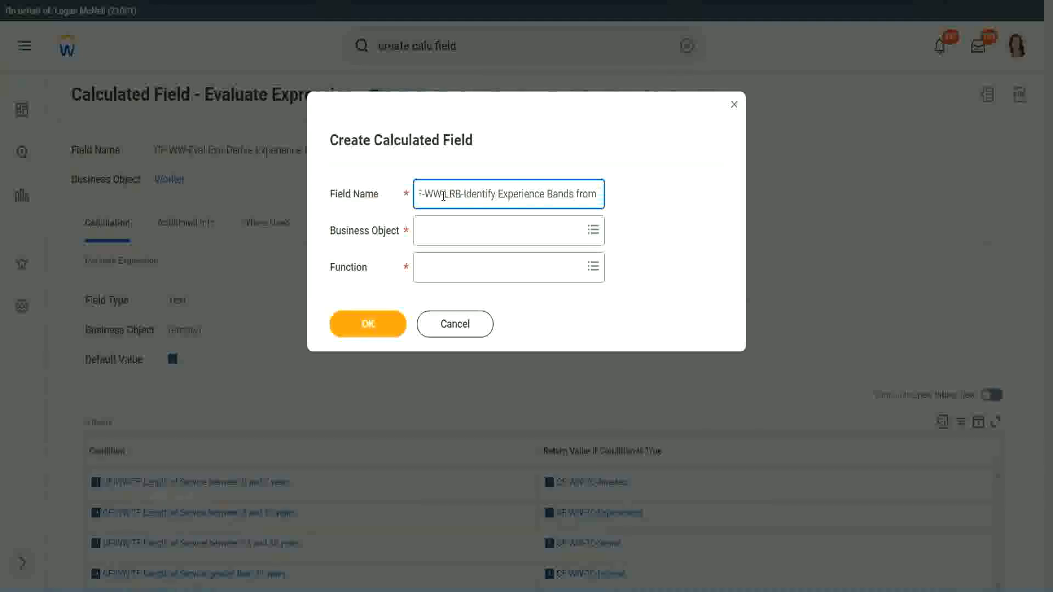
pyautogui.write(' years of Service')
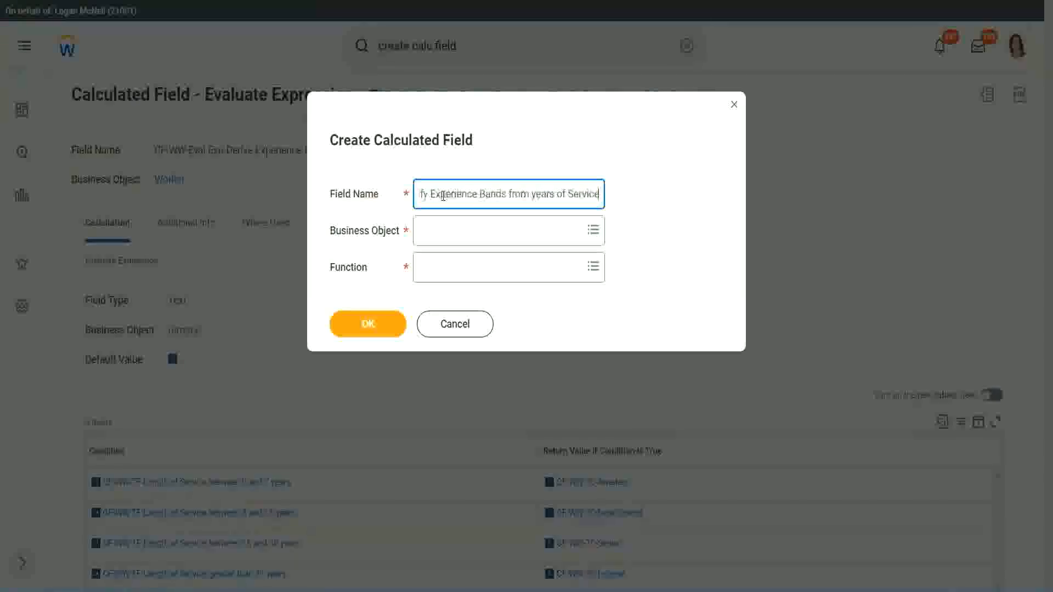
# - Set the business object to Worker and the function to Lookup Range Band, and confirm the new calculated field
pyautogui.press('Tab')
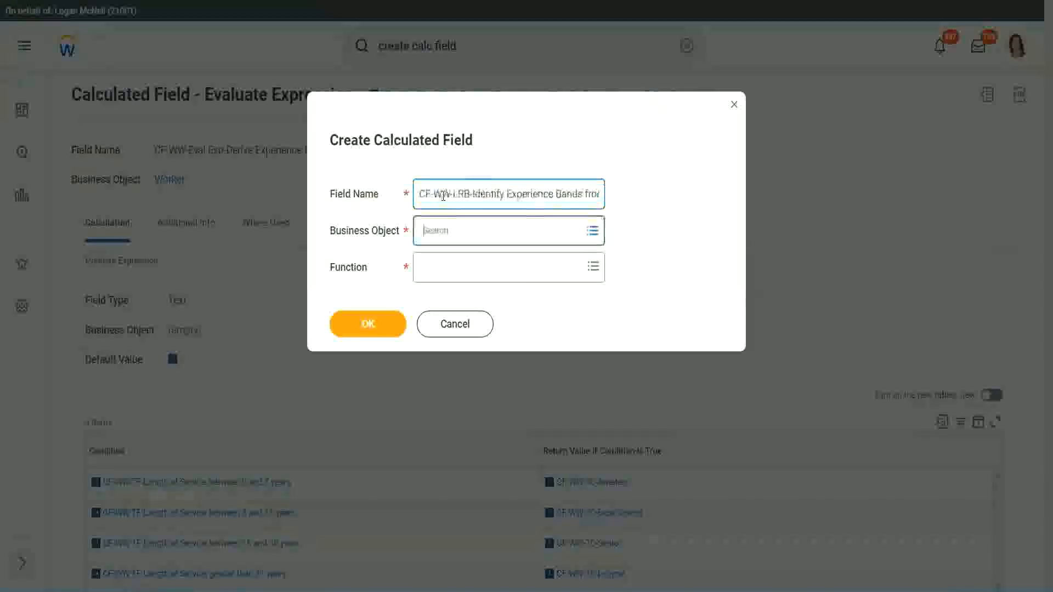
pyautogui.write('wor')
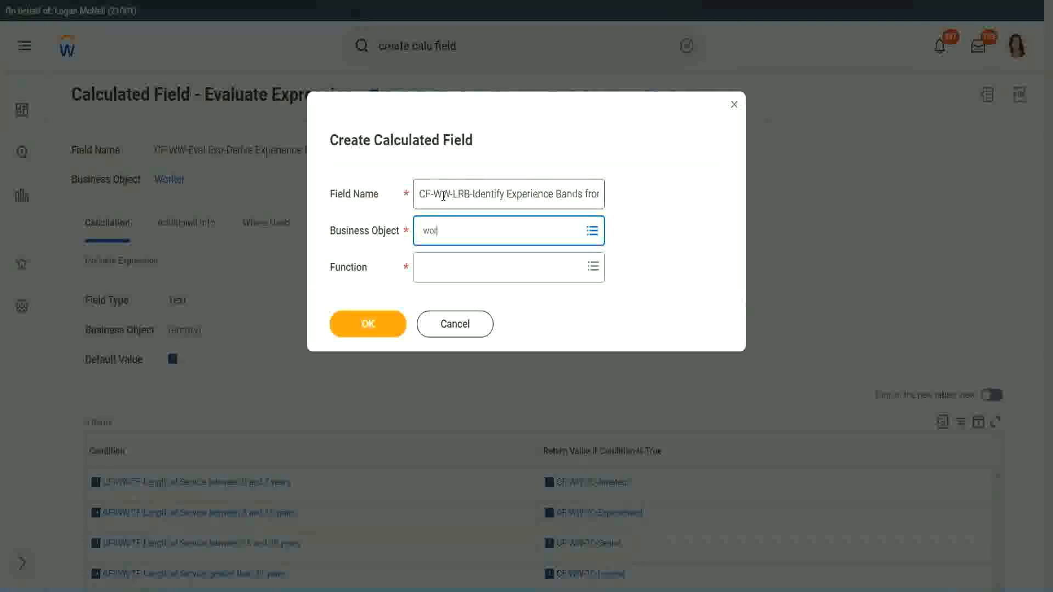
pyautogui.write('ker')
pyautogui.press('Return')
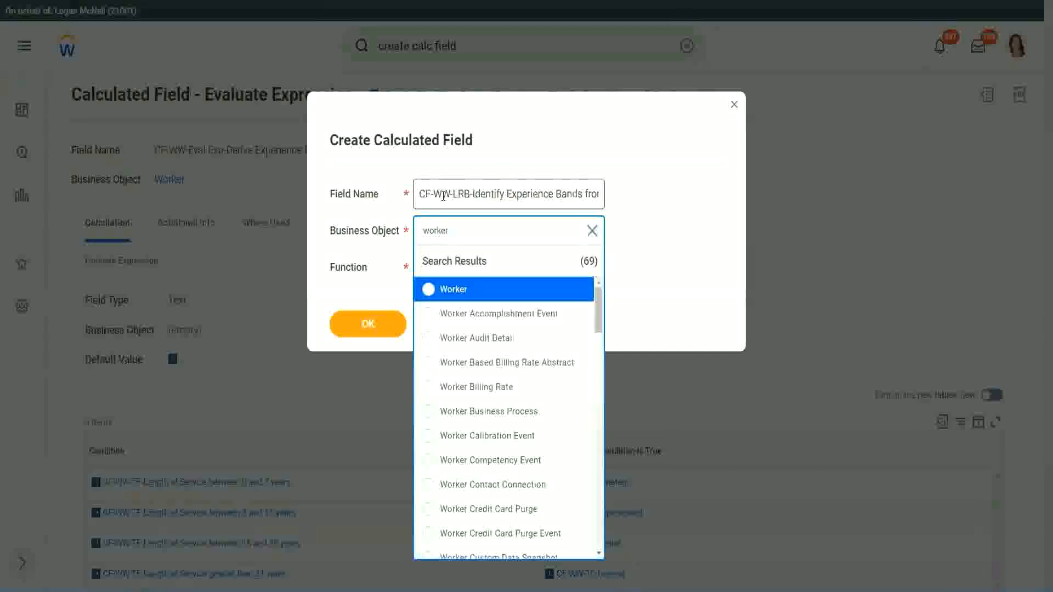
pyautogui.press('Return')
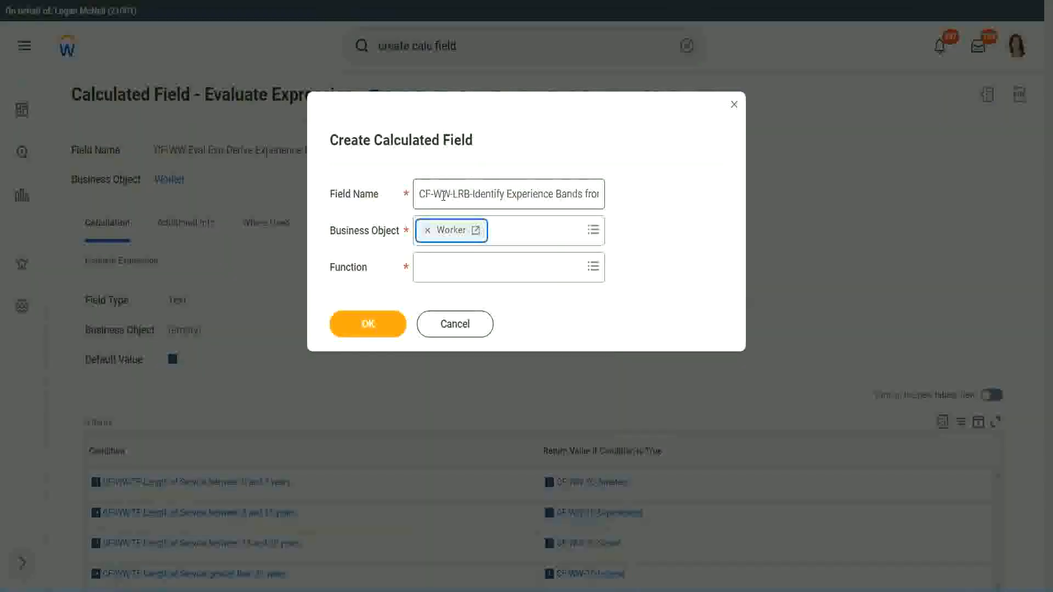
pyautogui.press('Tab')
pyautogui.write('ev')
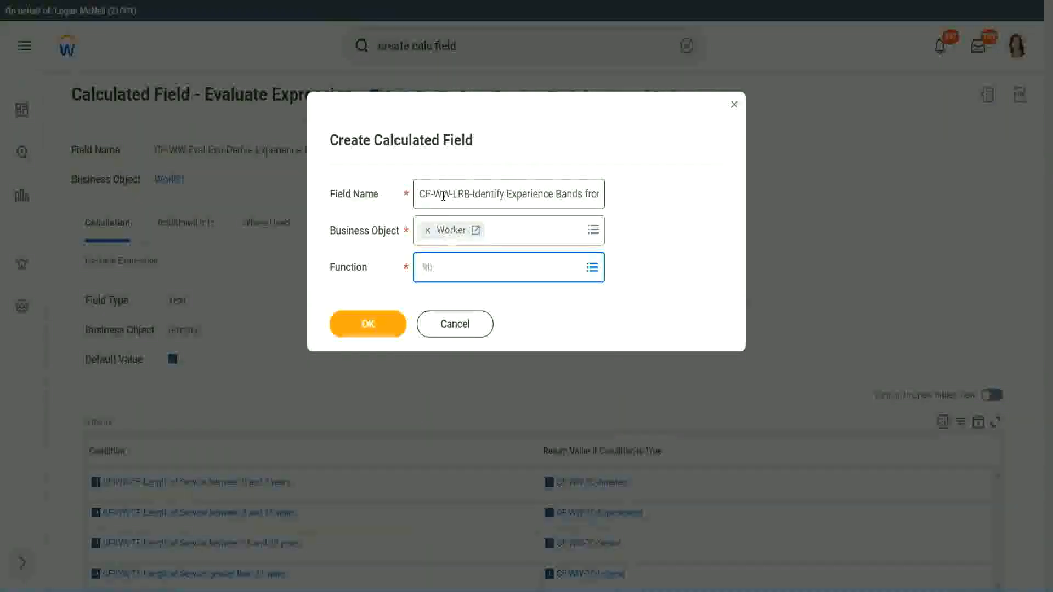
pyautogui.press('Return')
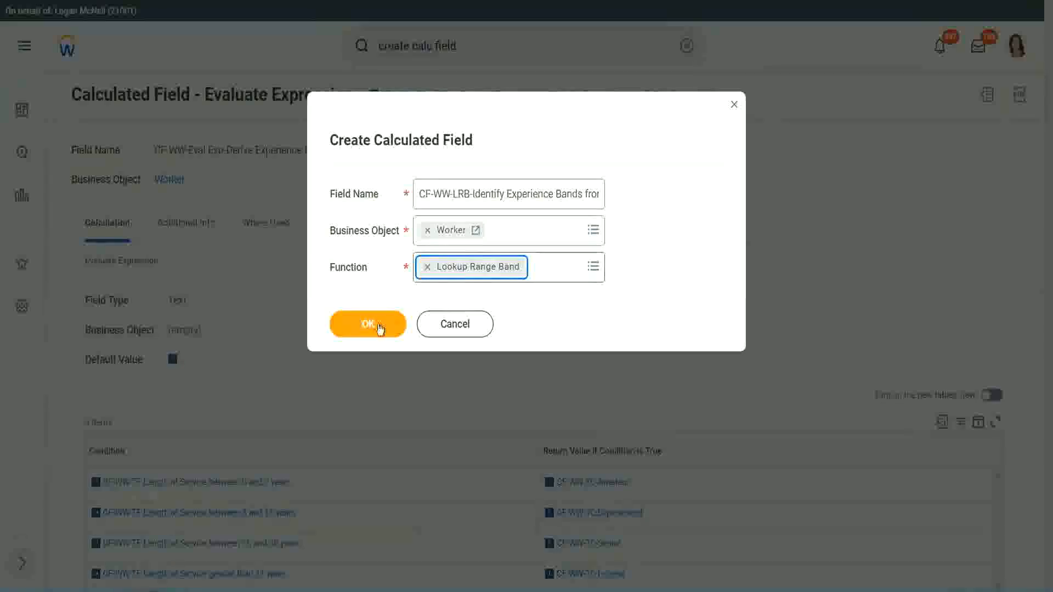
pyautogui.click(379, 326)
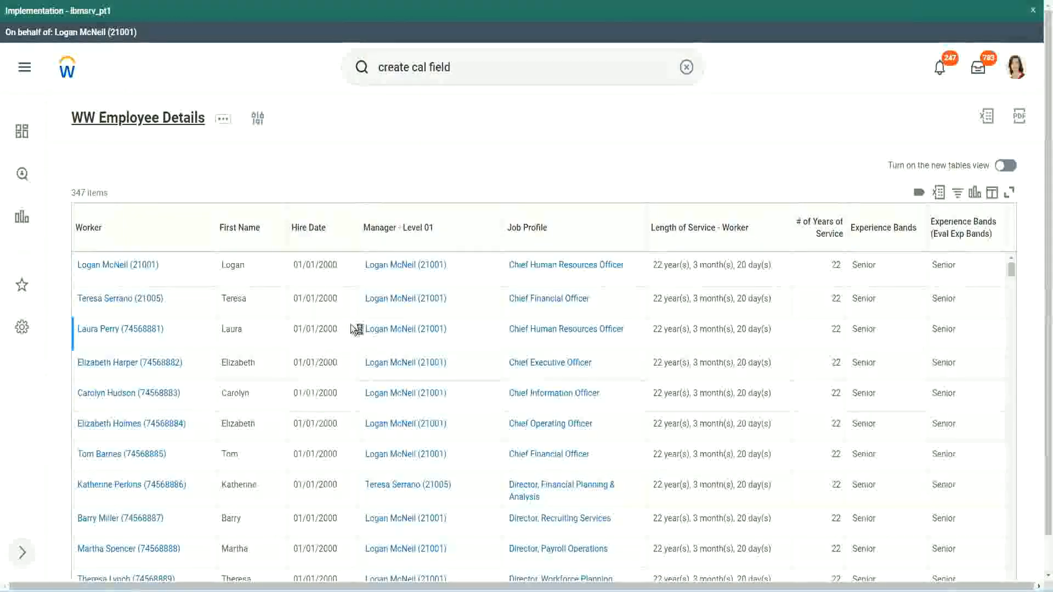
# - Copy "CF-WW-Convert Text To Number-Number of Years from Length of Service" from the WW Employee Details report definition and set it as the Source Field
pyautogui.scroll(-5, 349, 357)
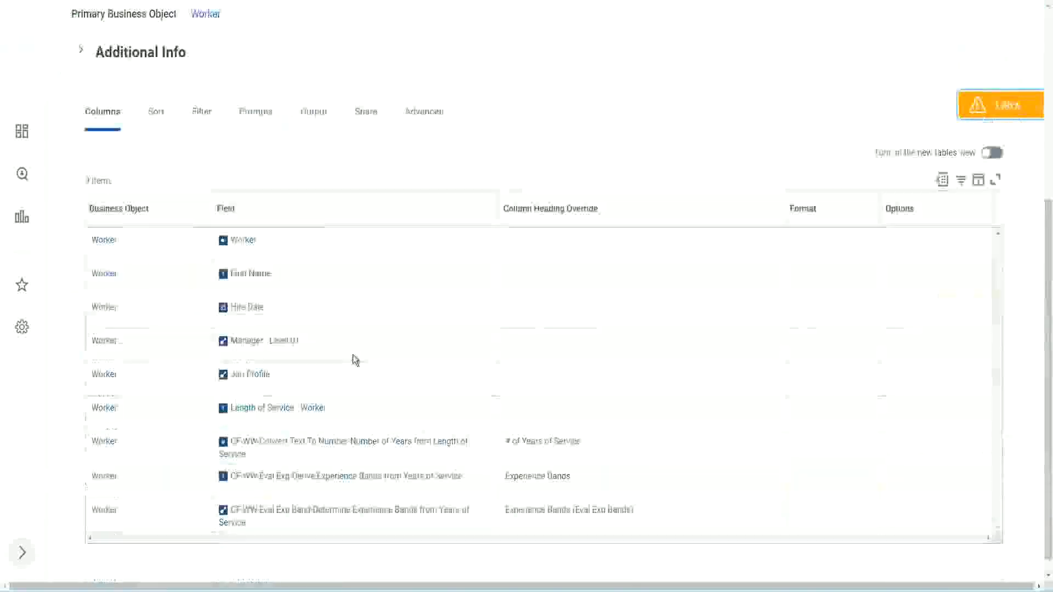
pyautogui.rightClick(333, 428)
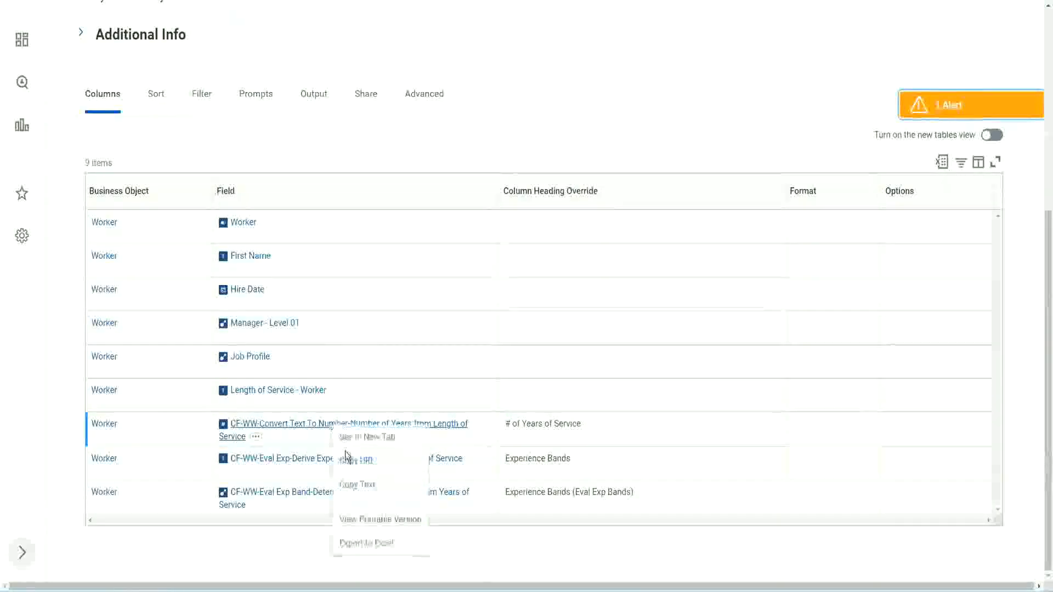
pyautogui.click(364, 486)
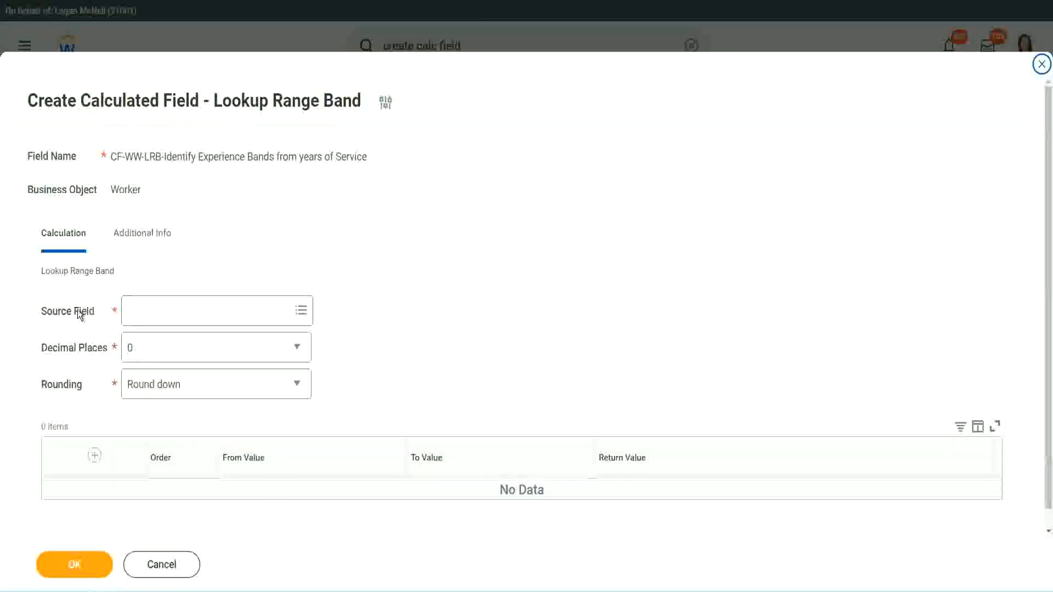
pyautogui.click(163, 312)
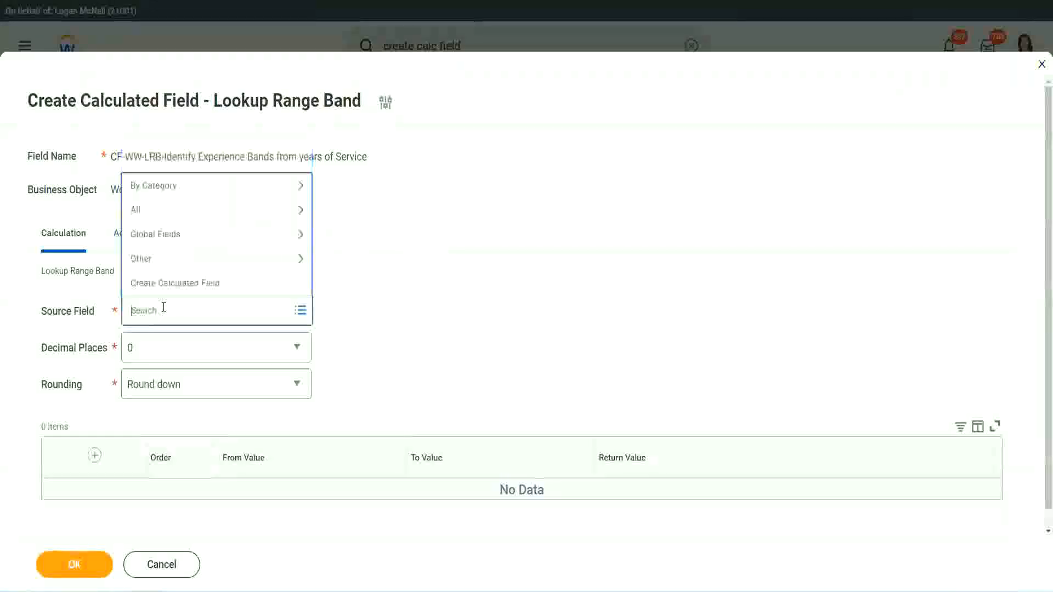
pyautogui.hotkey('ctrl', 'v')
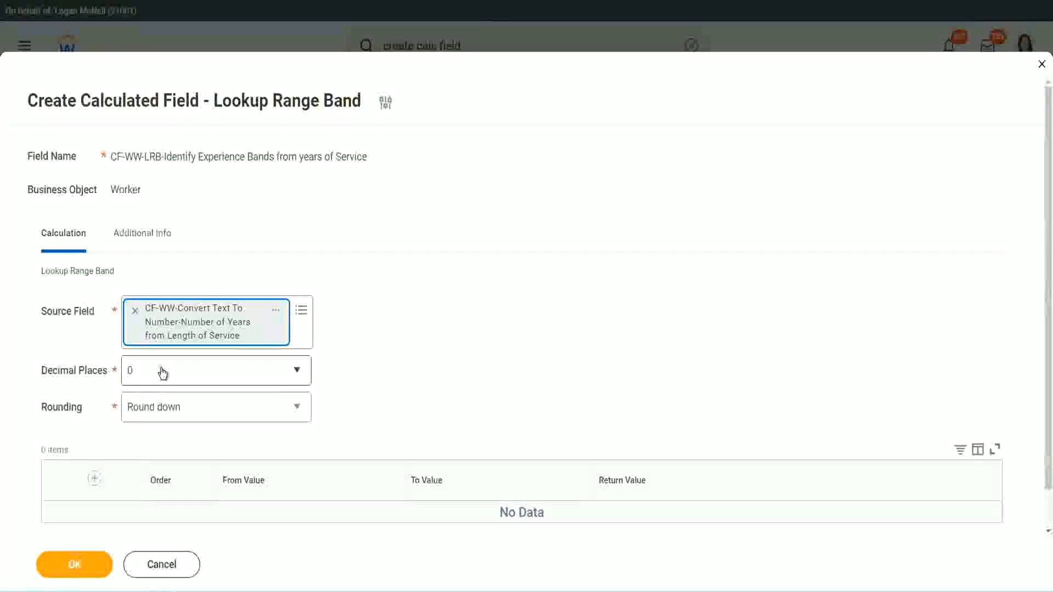
# - Keep Decimal Places at 0 and set Rounding to Round for the lookup range band
pyautogui.click(205, 377)
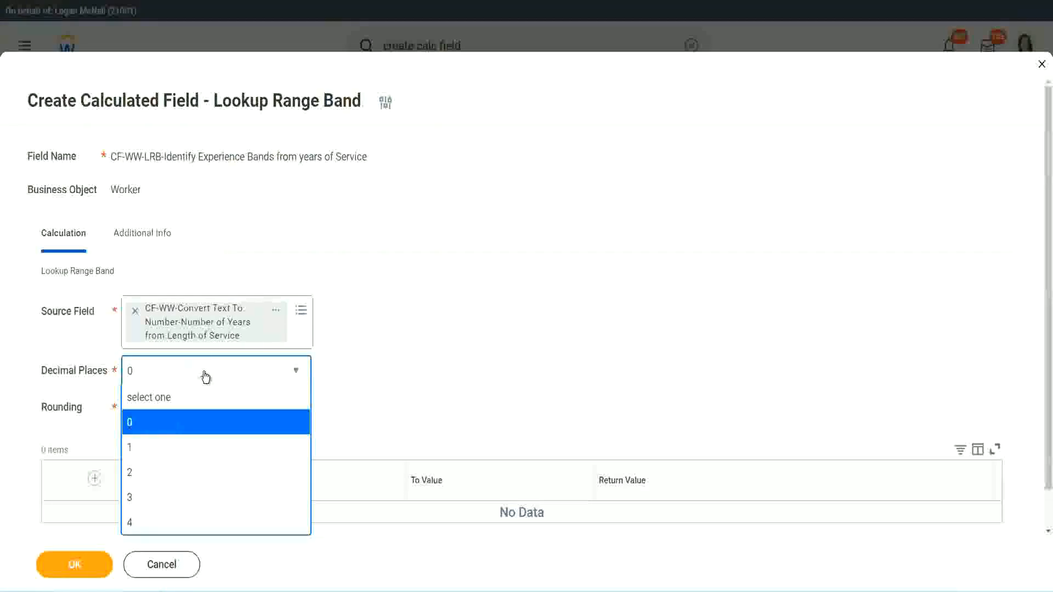
pyautogui.click(409, 360)
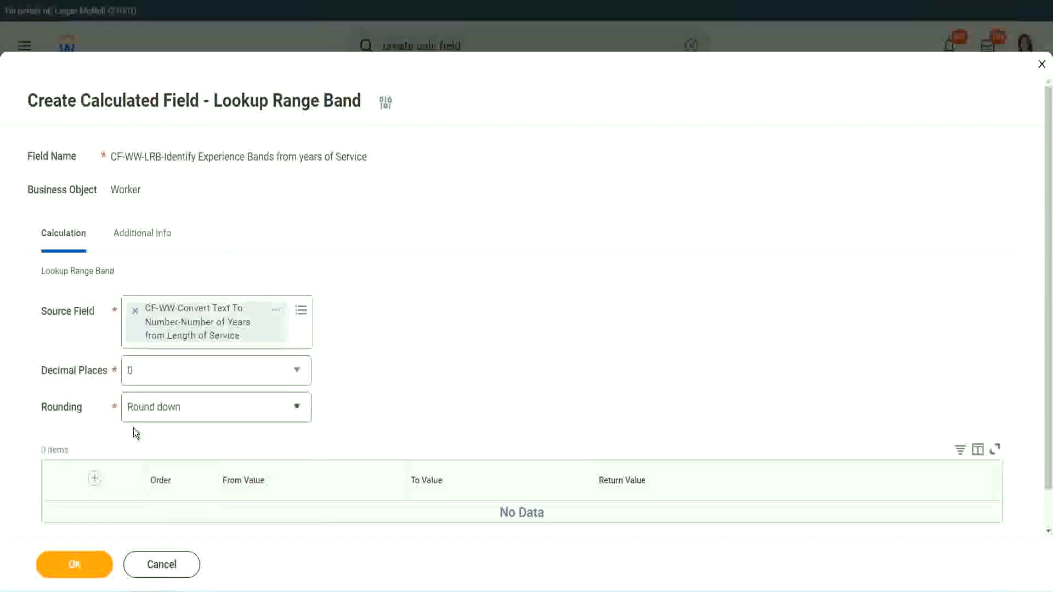
pyautogui.click(169, 410)
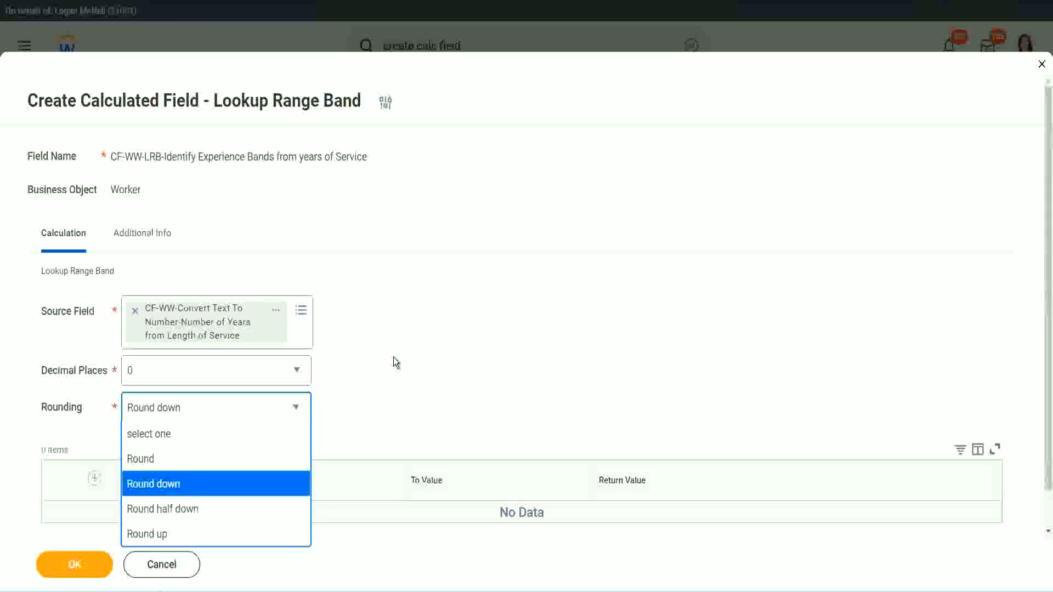
pyautogui.click(370, 403)
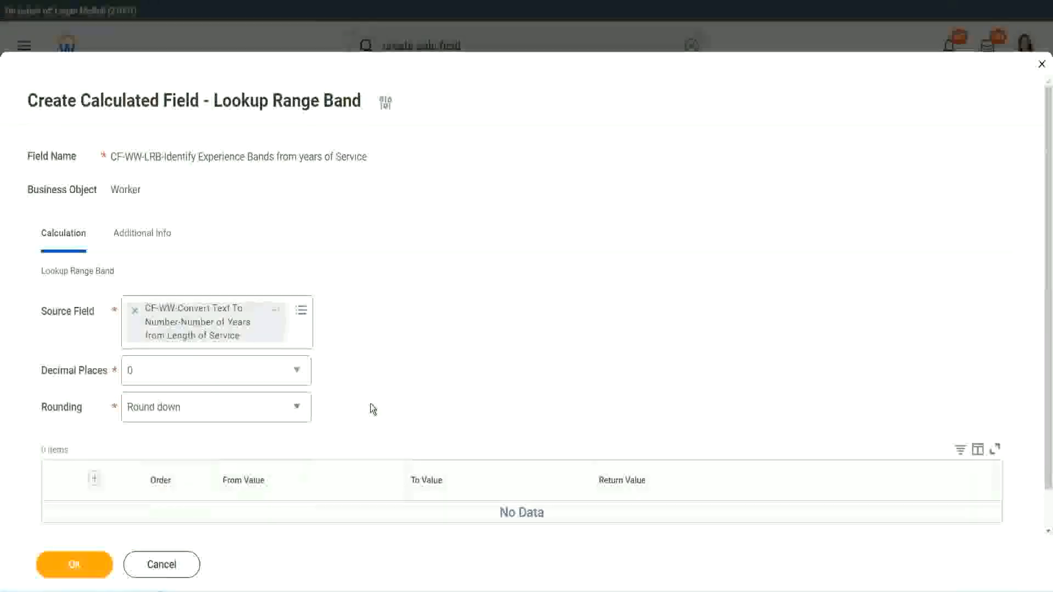
pyautogui.click(181, 413)
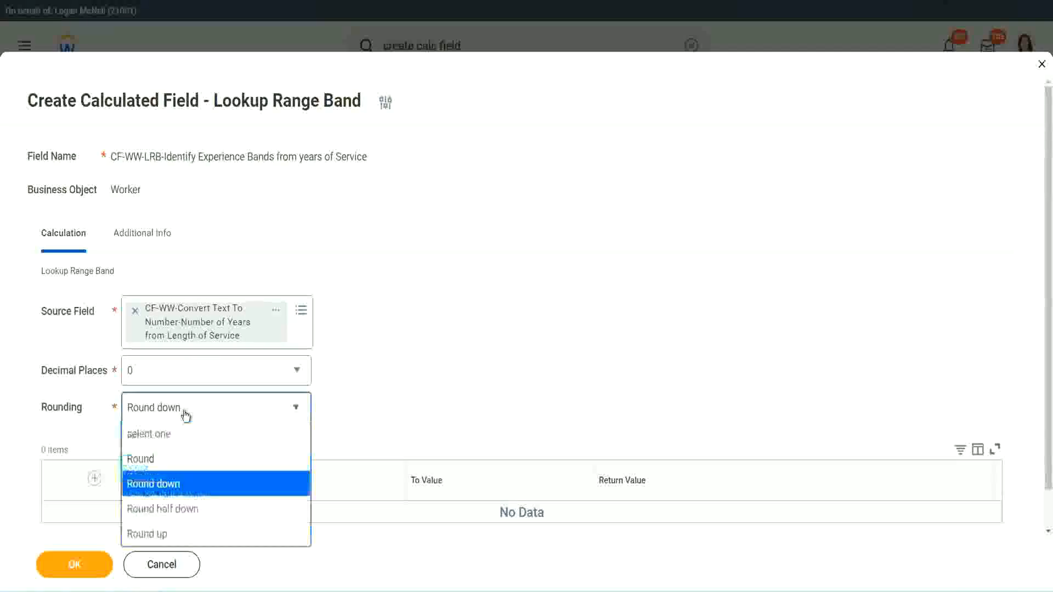
pyautogui.click(175, 465)
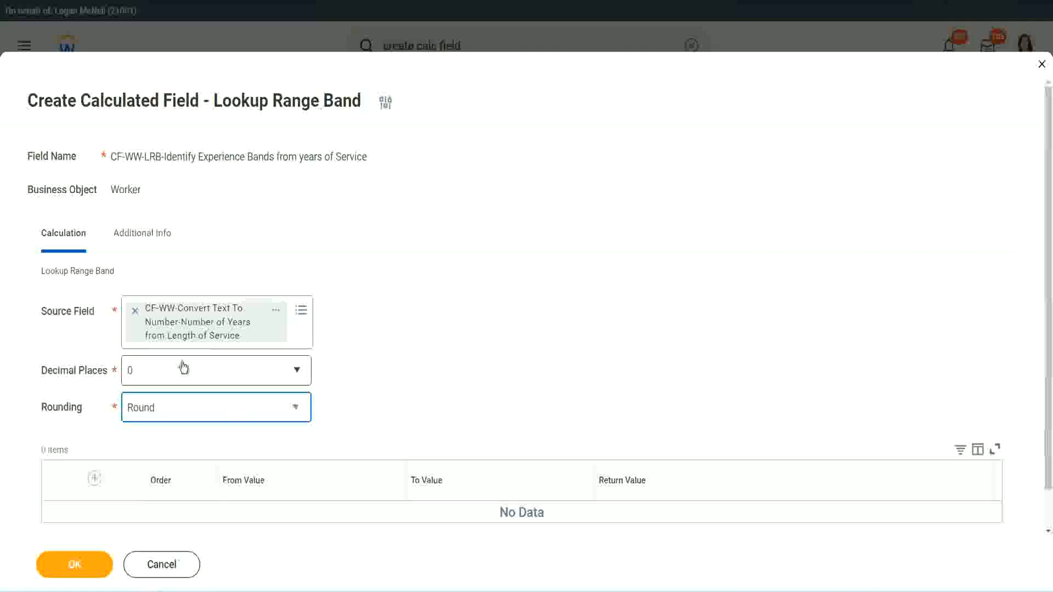
# - Add the first range band row with From Value 0, To Value 7 and Return Value "Amateur"
pyautogui.click(96, 478)
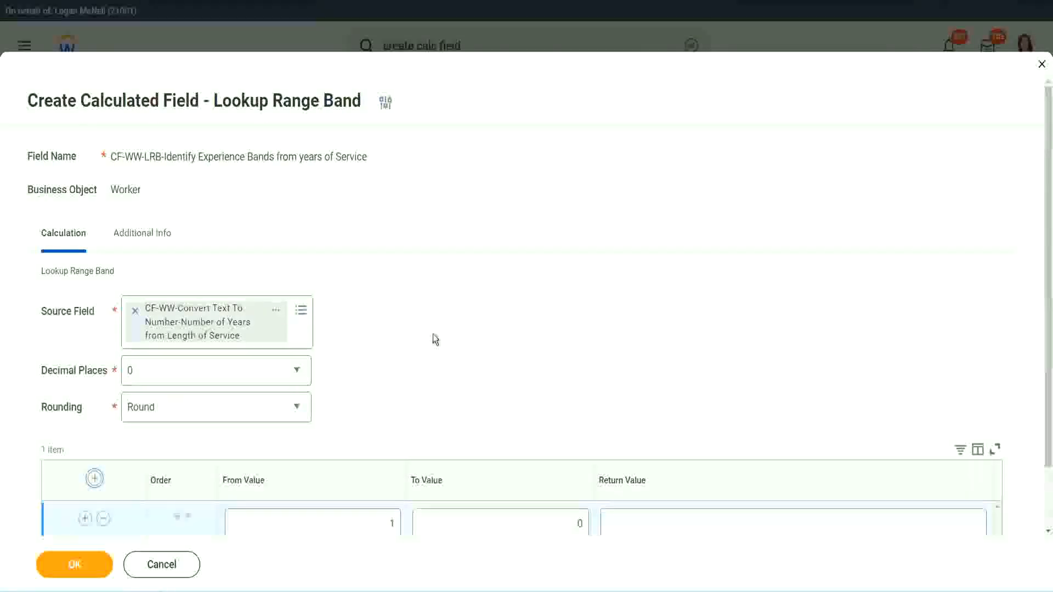
pyautogui.scroll(-2, 440, 337)
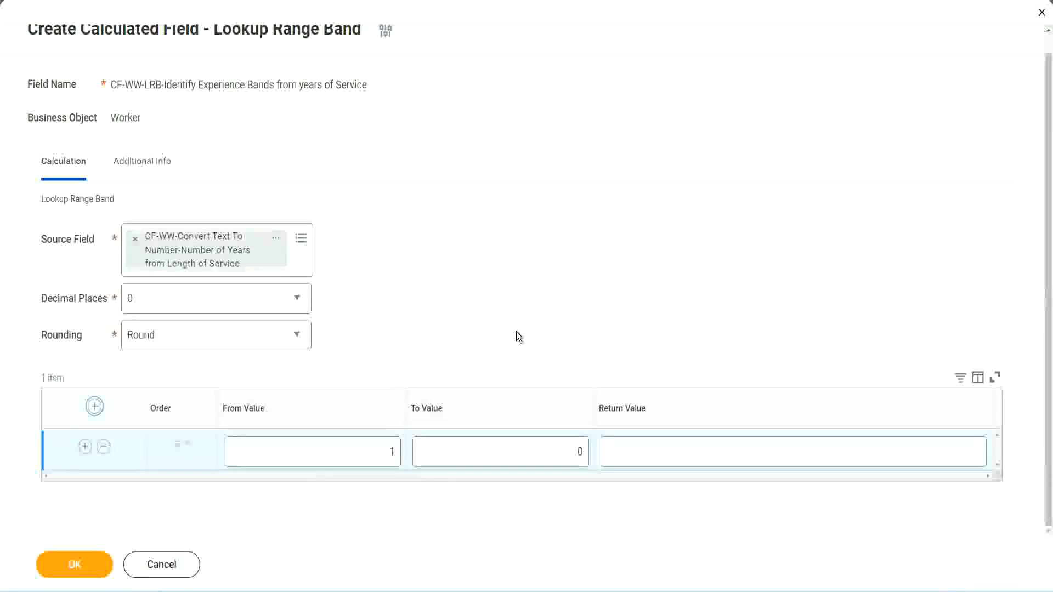
pyautogui.click(383, 455)
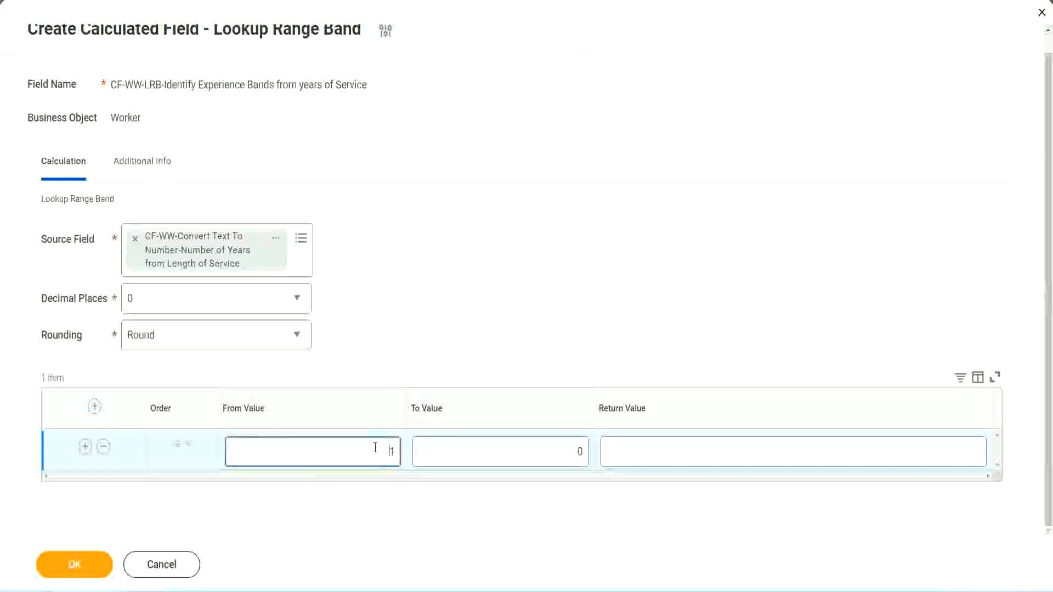
pyautogui.write('0')
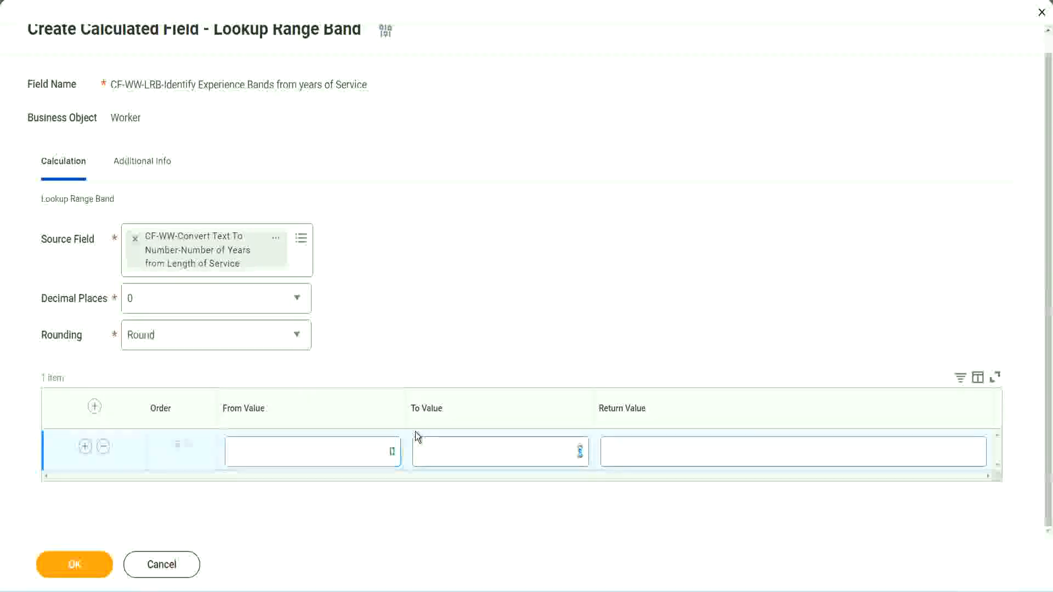
pyautogui.press('Tab')
pyautogui.write('7')
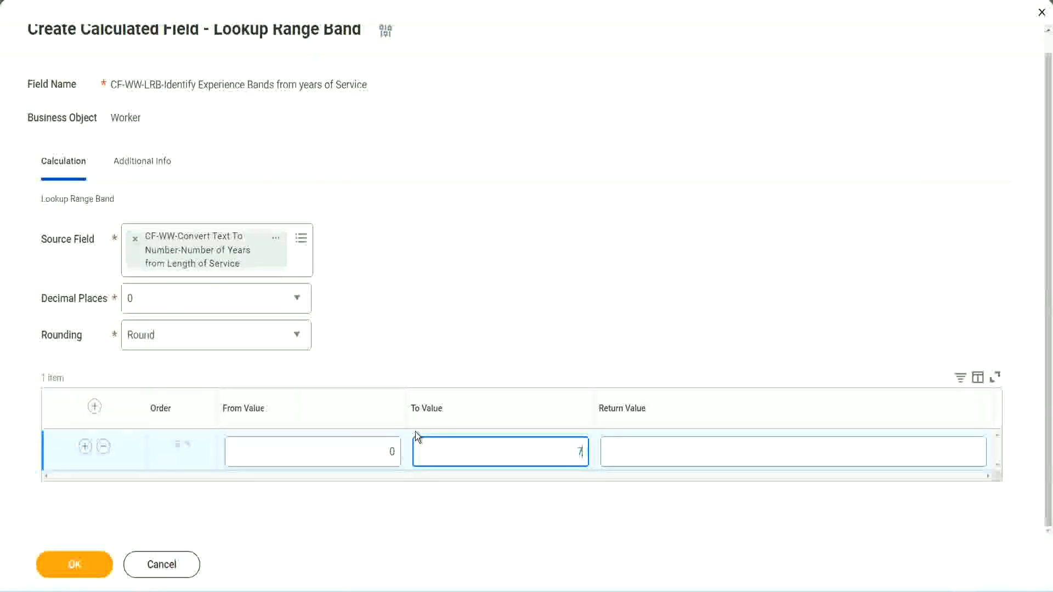
pyautogui.press('Tab')
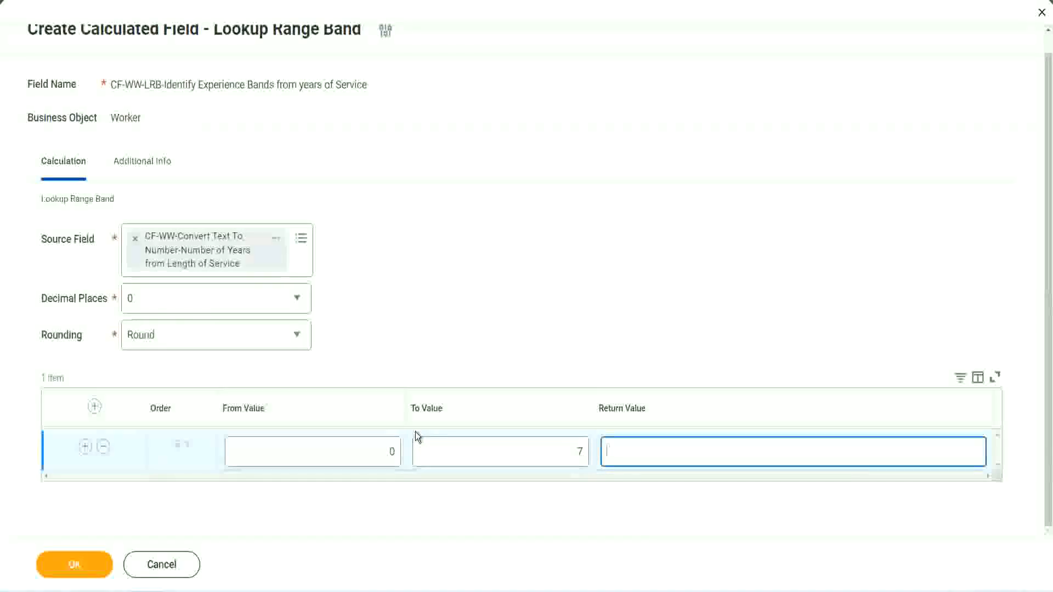
pyautogui.write('Amateur')
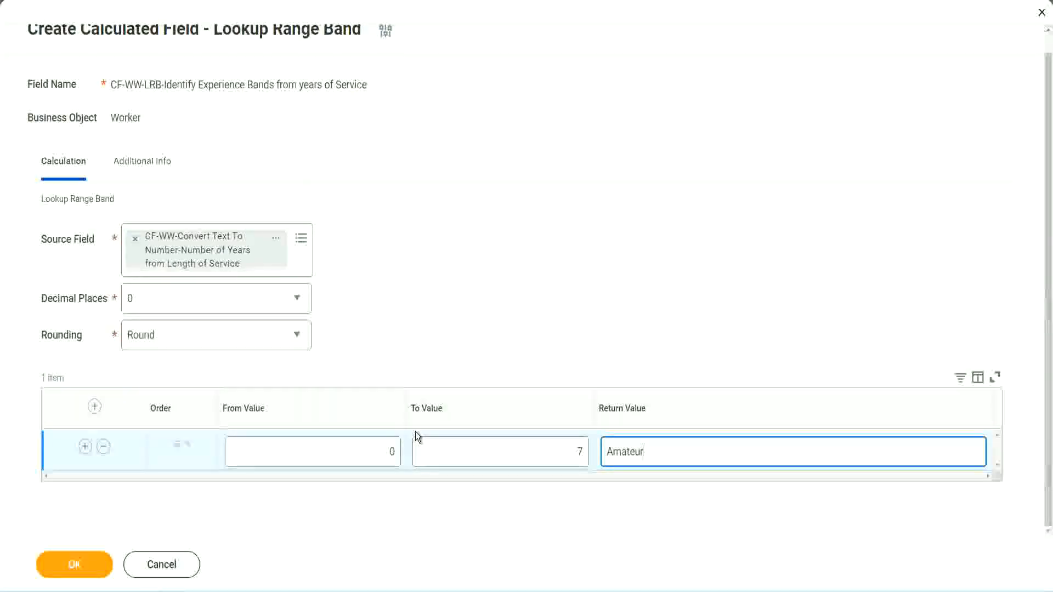
# - Add a second range band row covering 8 to 15, with To Value 15 and Return Value "Experienced"
pyautogui.click(364, 451)
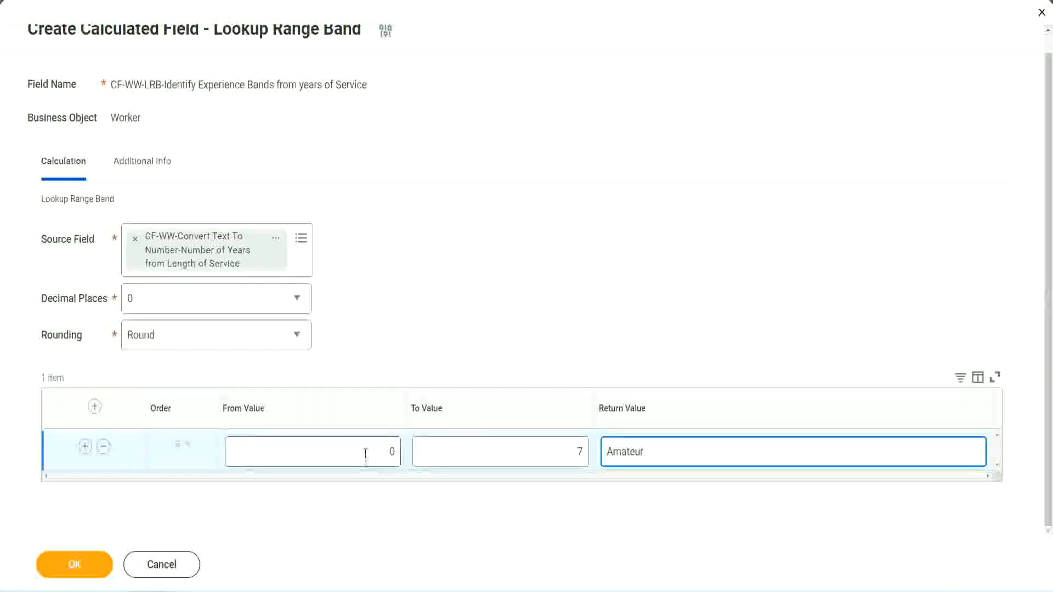
pyautogui.click(568, 444)
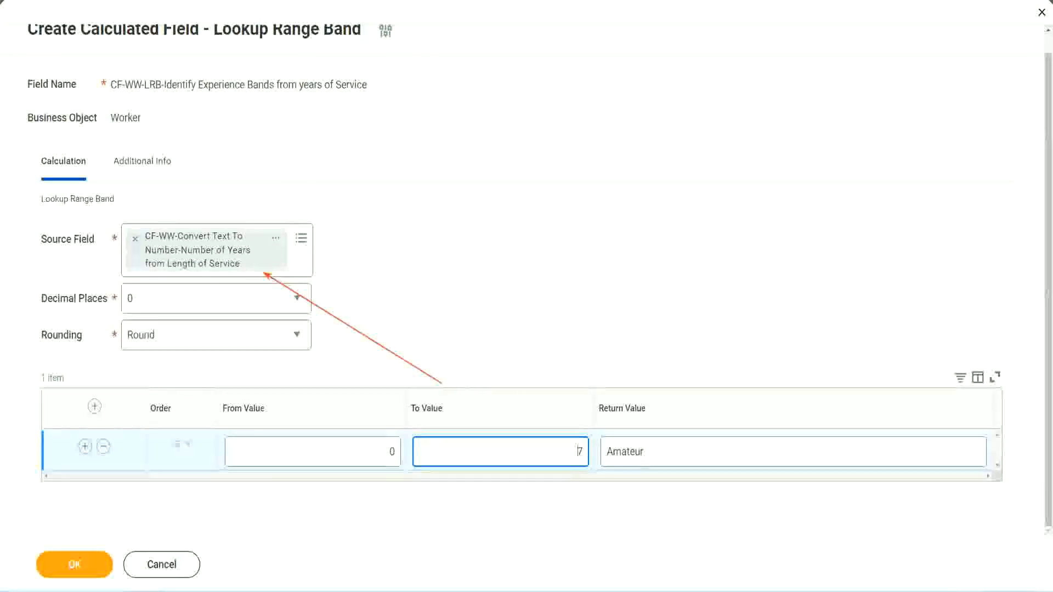
pyautogui.click(85, 446)
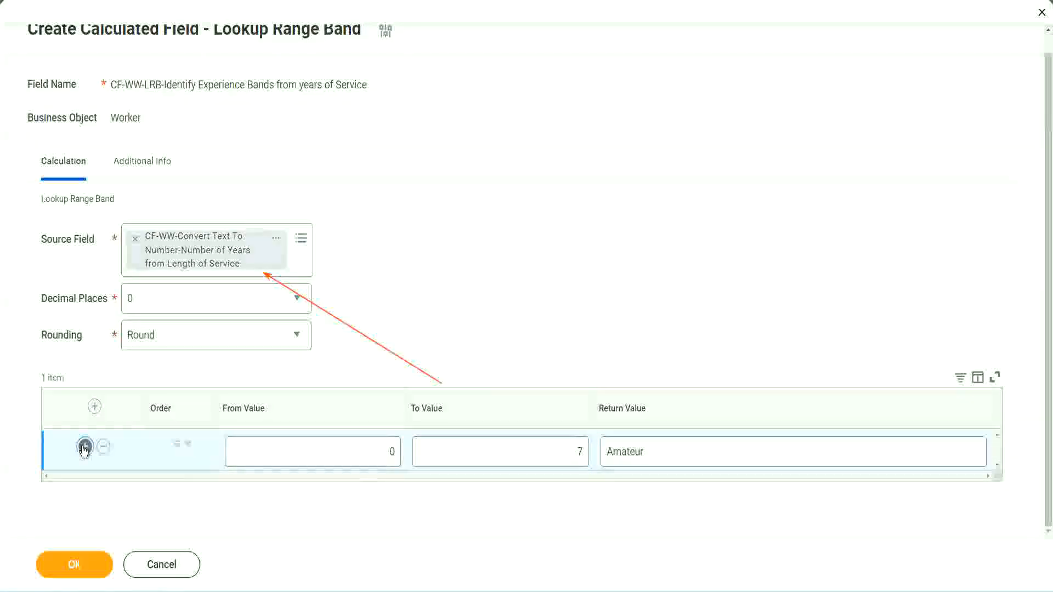
pyautogui.click(393, 492)
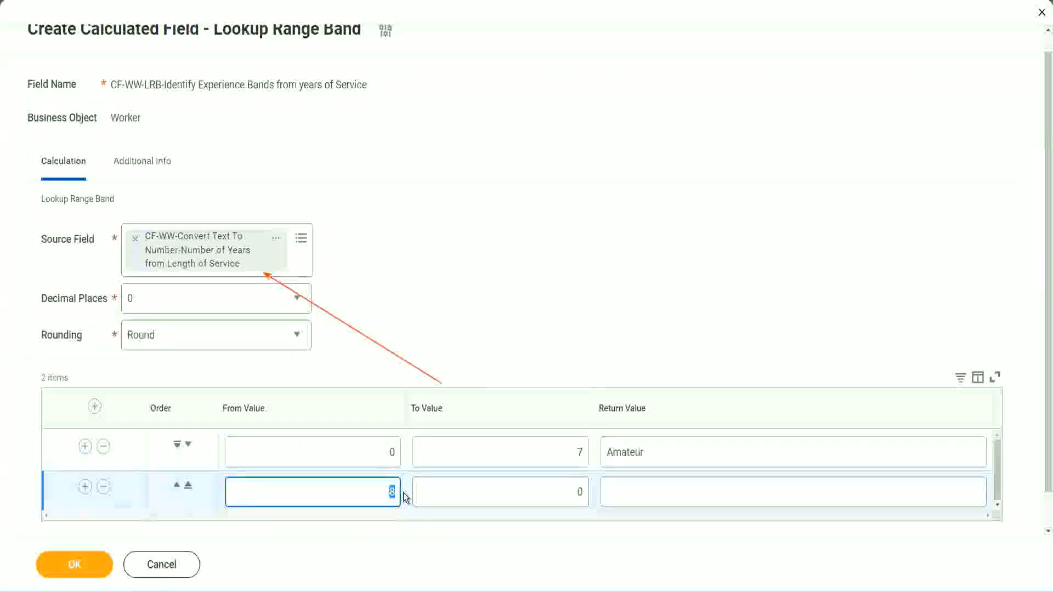
pyautogui.click(378, 457)
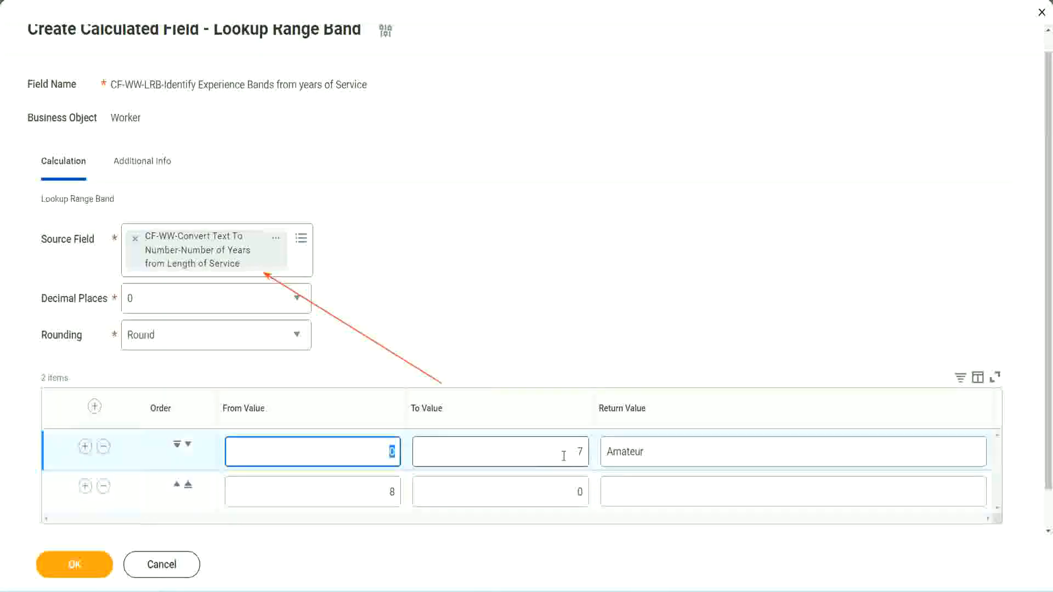
pyautogui.click(573, 454)
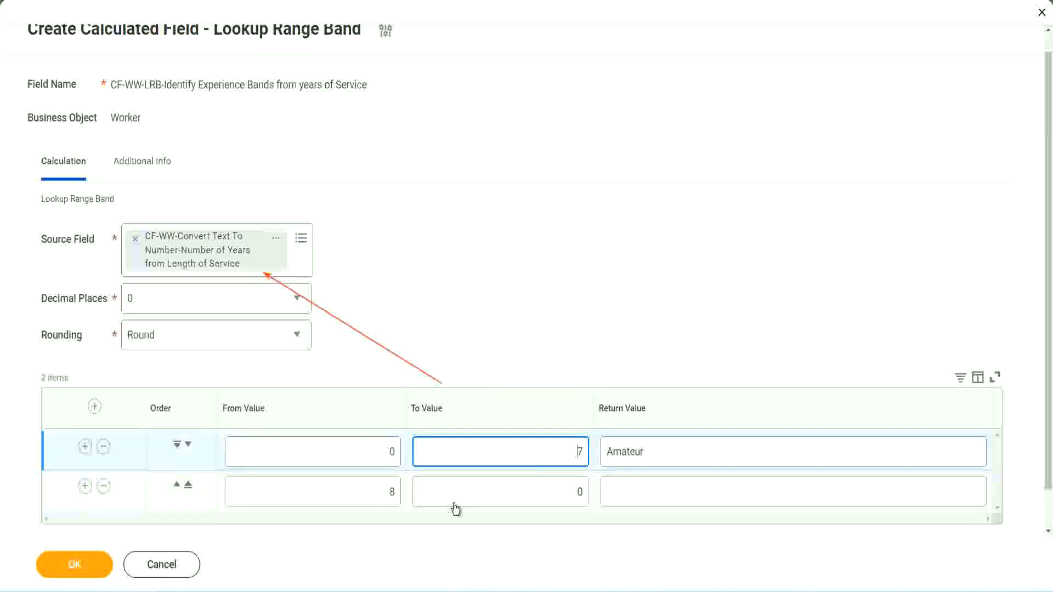
pyautogui.click(375, 493)
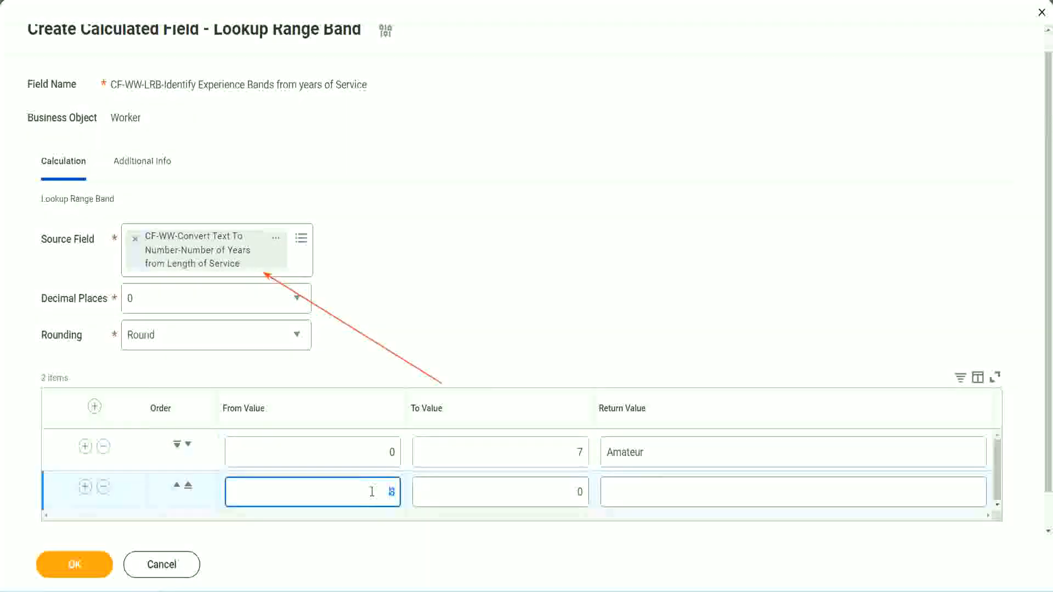
pyautogui.click(570, 492)
pyautogui.press('BackSpace')
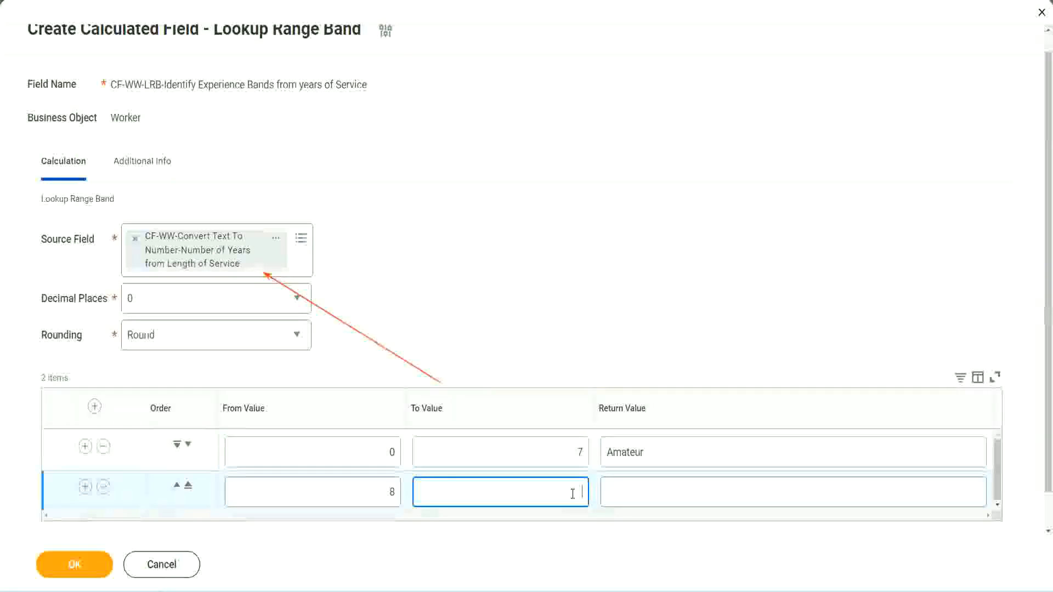
pyautogui.write('15')
pyautogui.click(649, 489)
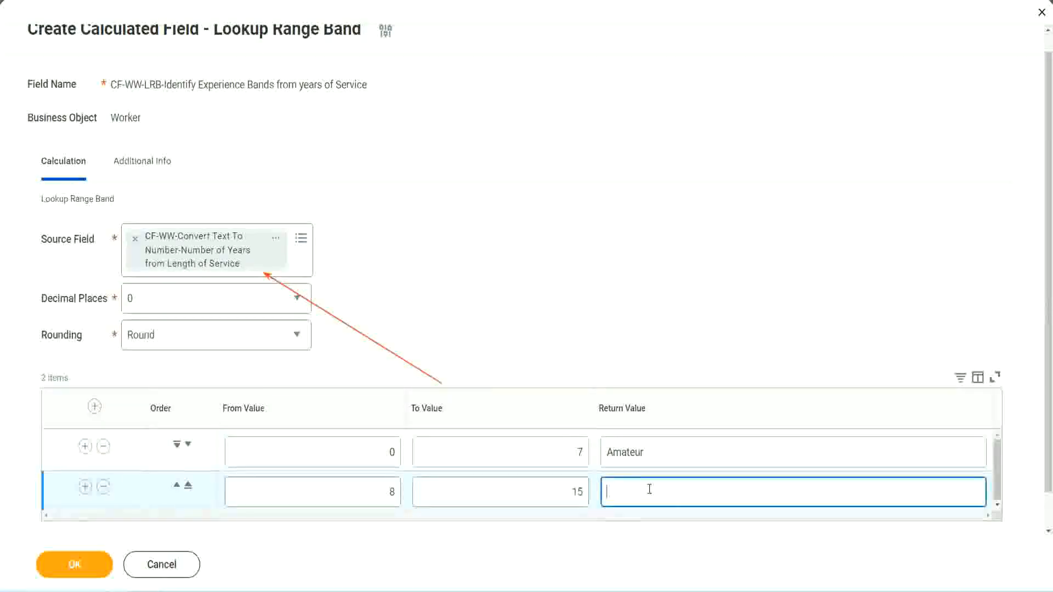
pyautogui.write('Experienced')
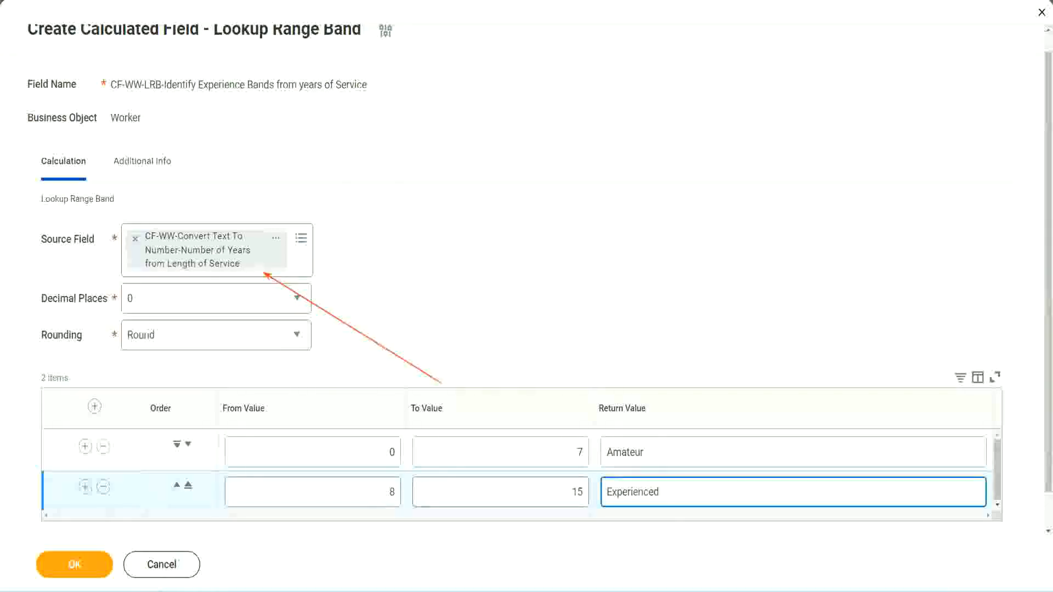
# - Add a third range band row covering 16 to 30, with To Value 30 and Return Value "Senior"
pyautogui.click(85, 488)
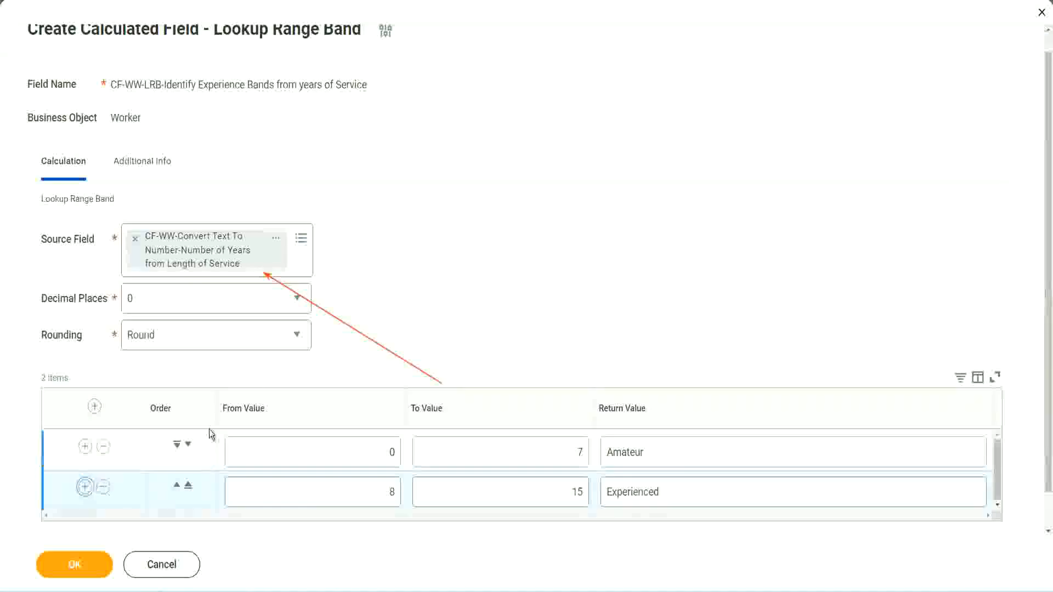
pyautogui.scroll(-2, 384, 327)
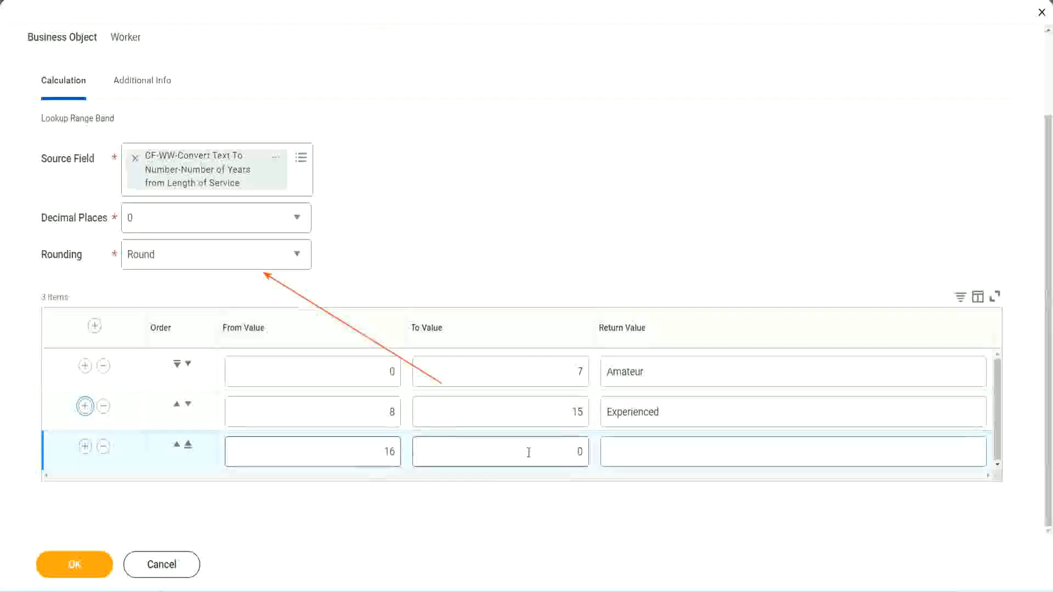
pyautogui.click(559, 450)
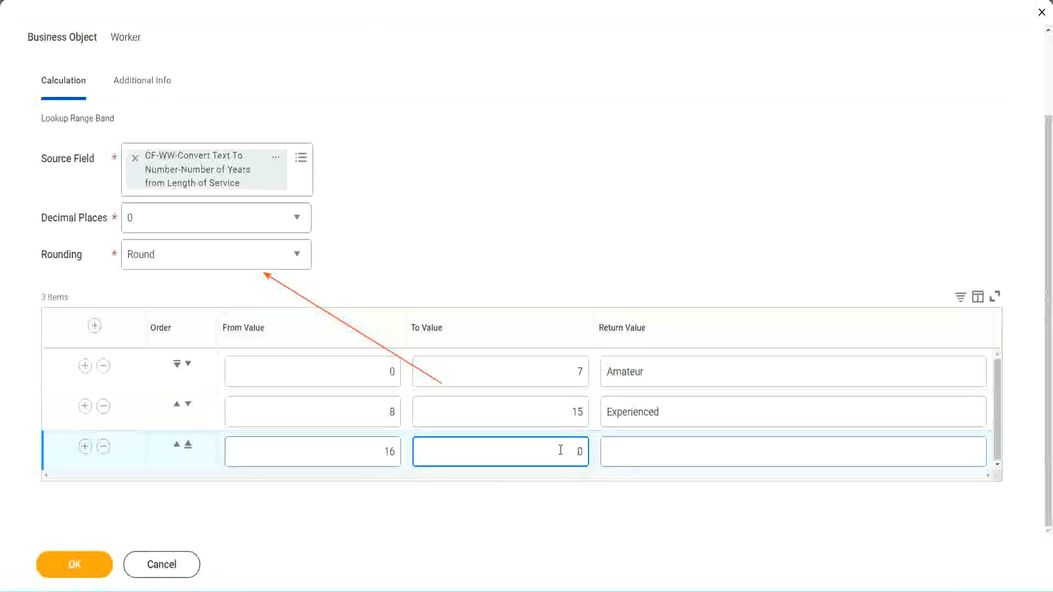
pyautogui.write('3')
pyautogui.press('Tab')
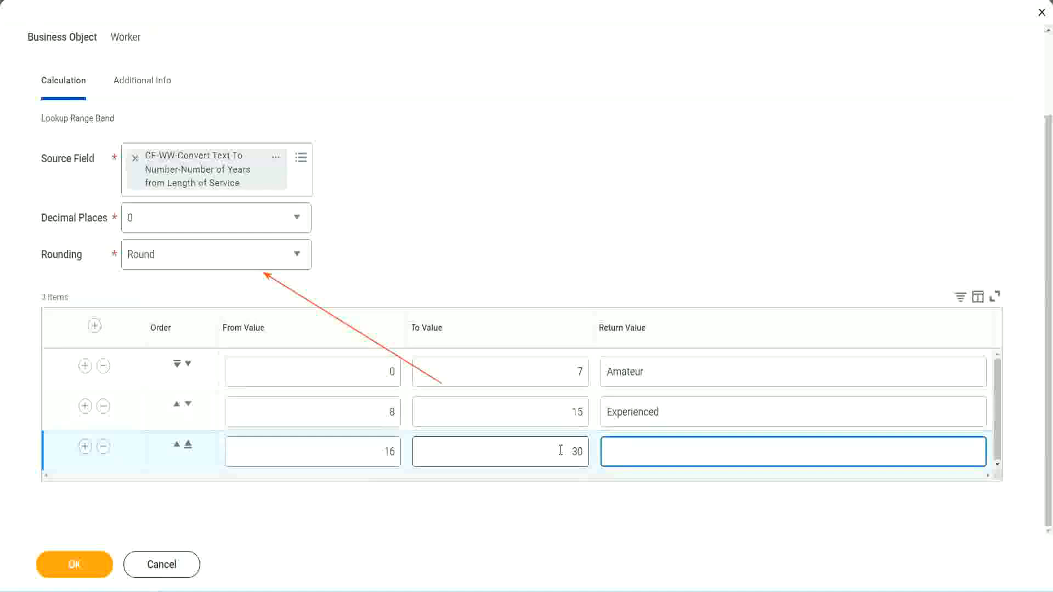
pyautogui.write('L')
pyautogui.write('Se')
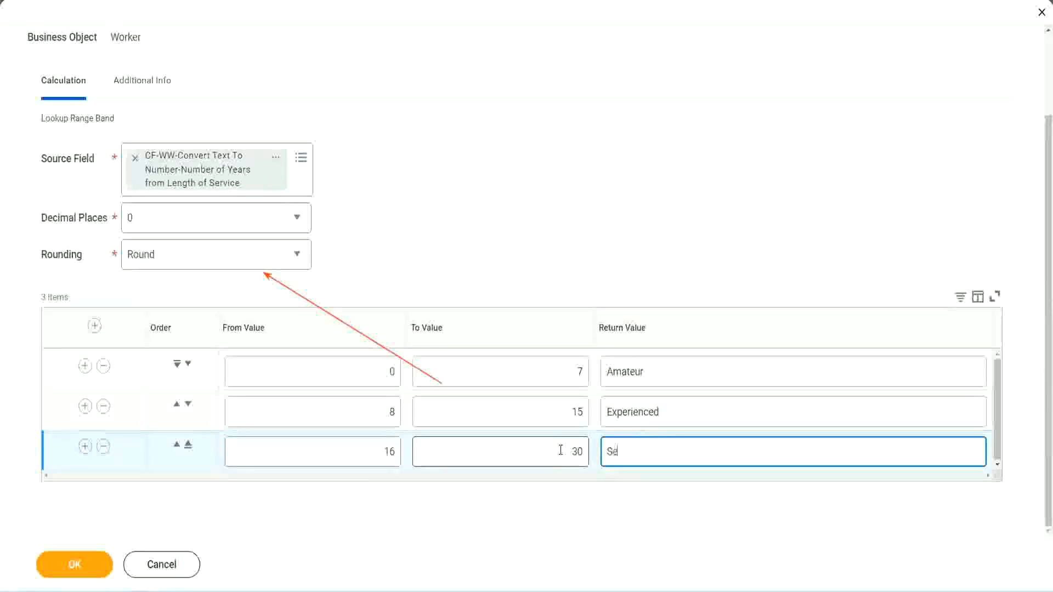
pyautogui.write('nior')
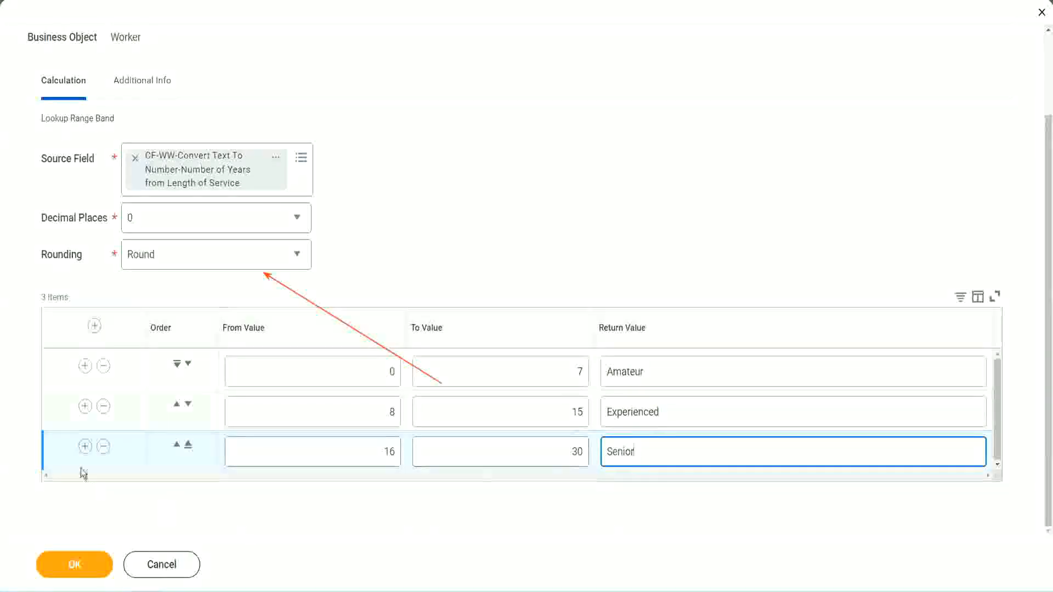
# - Add a fourth range band row starting at 31, with To Value 1000 and Return Value "Legend"
pyautogui.click(84, 449)
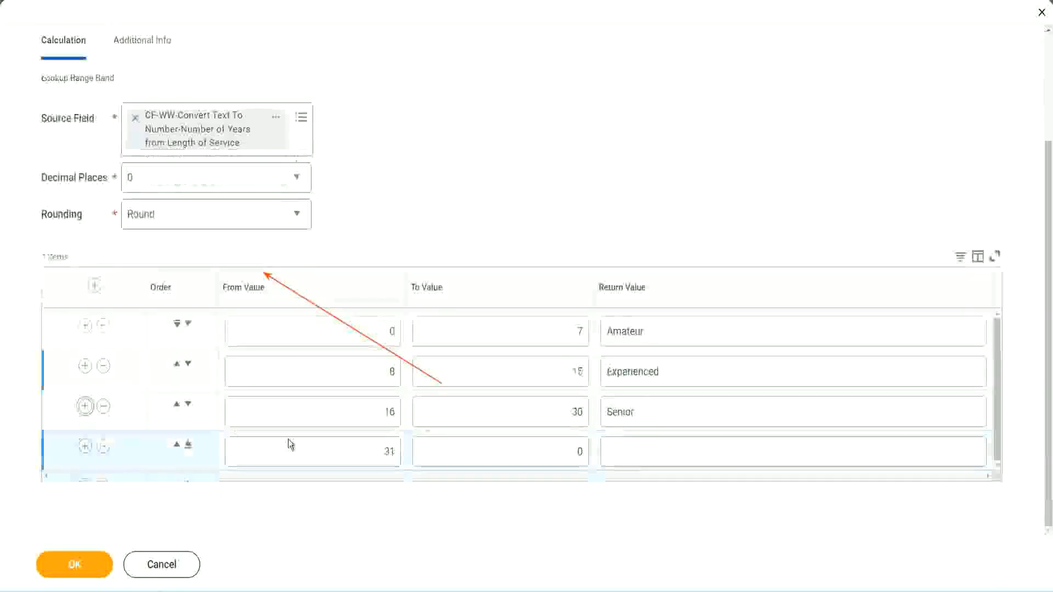
pyautogui.doubleClick(394, 449)
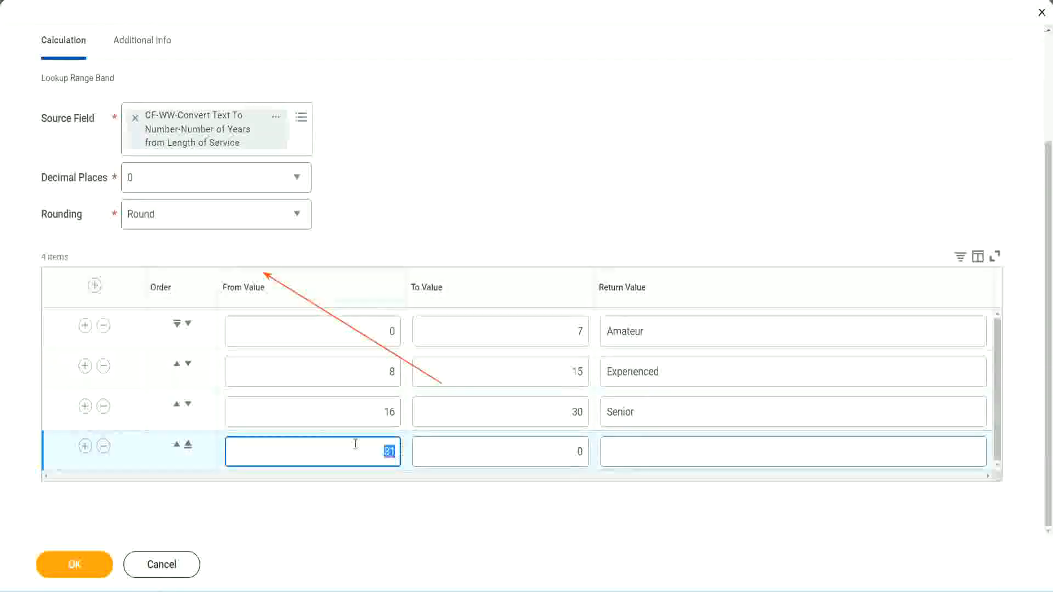
pyautogui.click(567, 452)
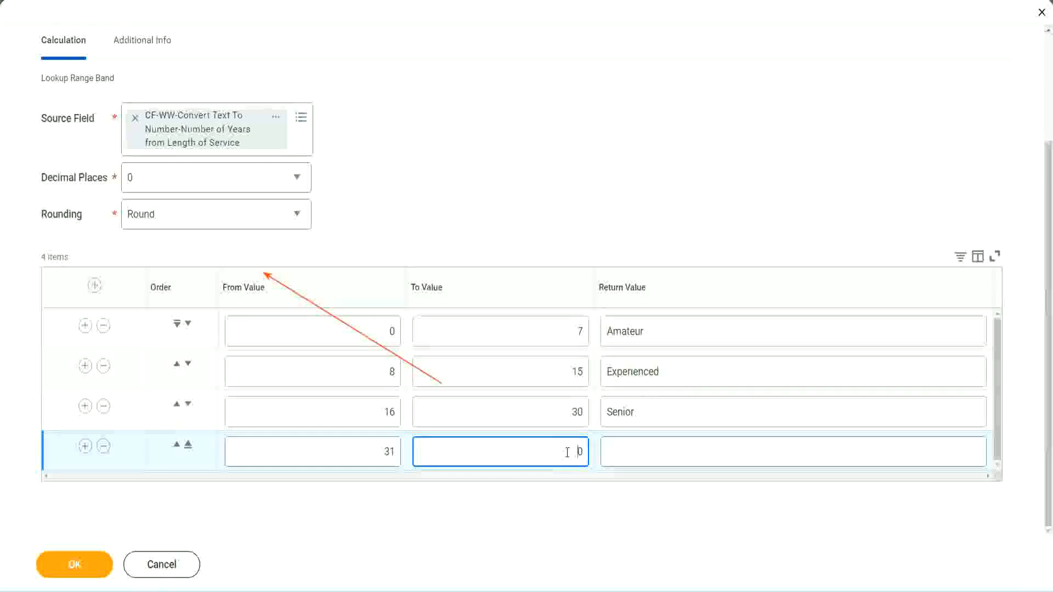
pyautogui.write('1000')
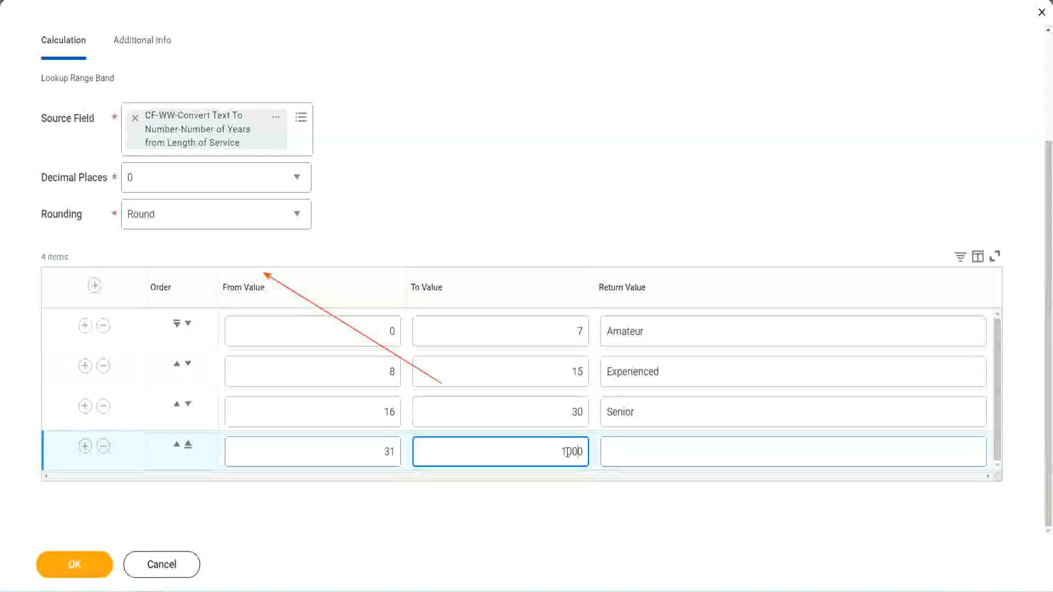
pyautogui.moveTo(547, 447); pyautogui.dragTo(613, 446)
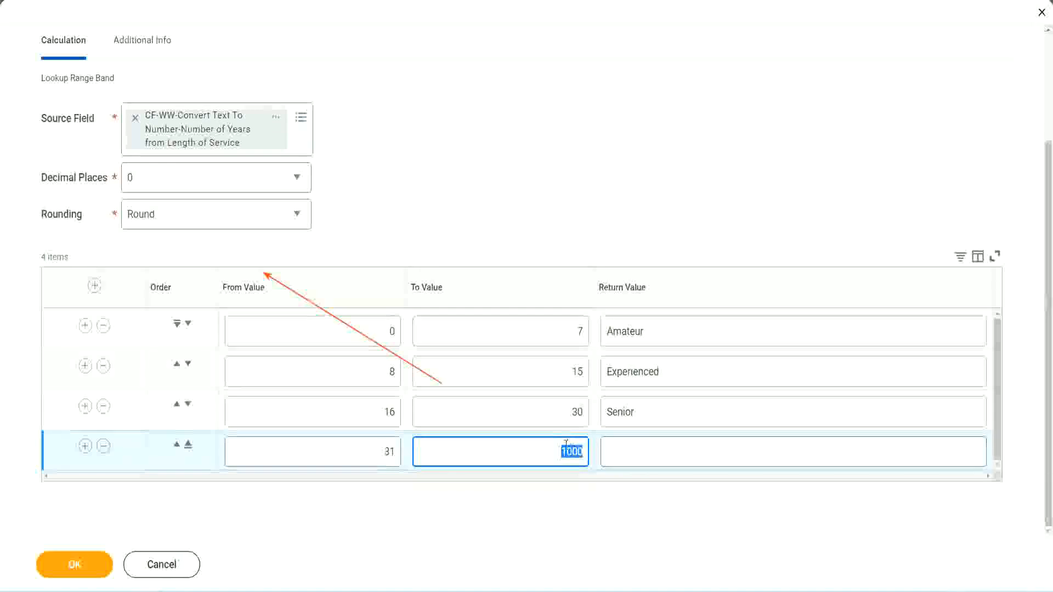
pyautogui.moveTo(552, 449); pyautogui.dragTo(590, 450)
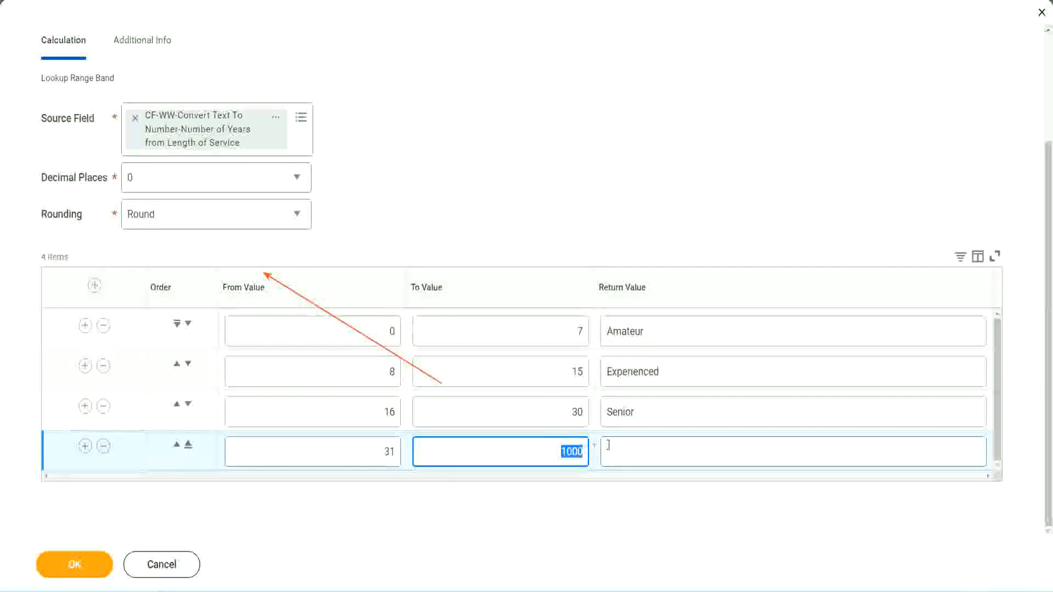
pyautogui.click(657, 451)
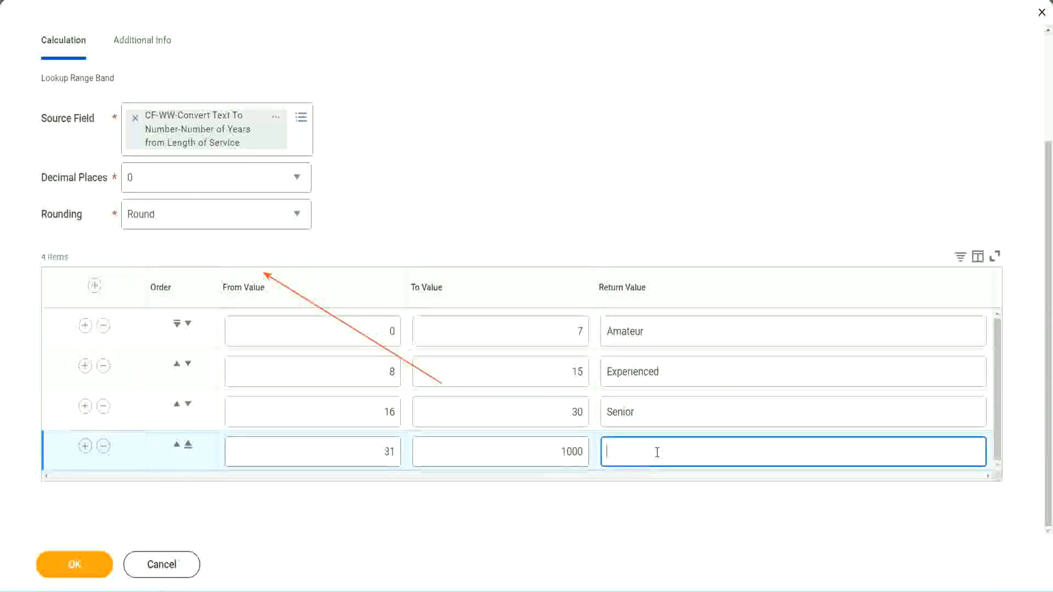
pyautogui.write('Legend')
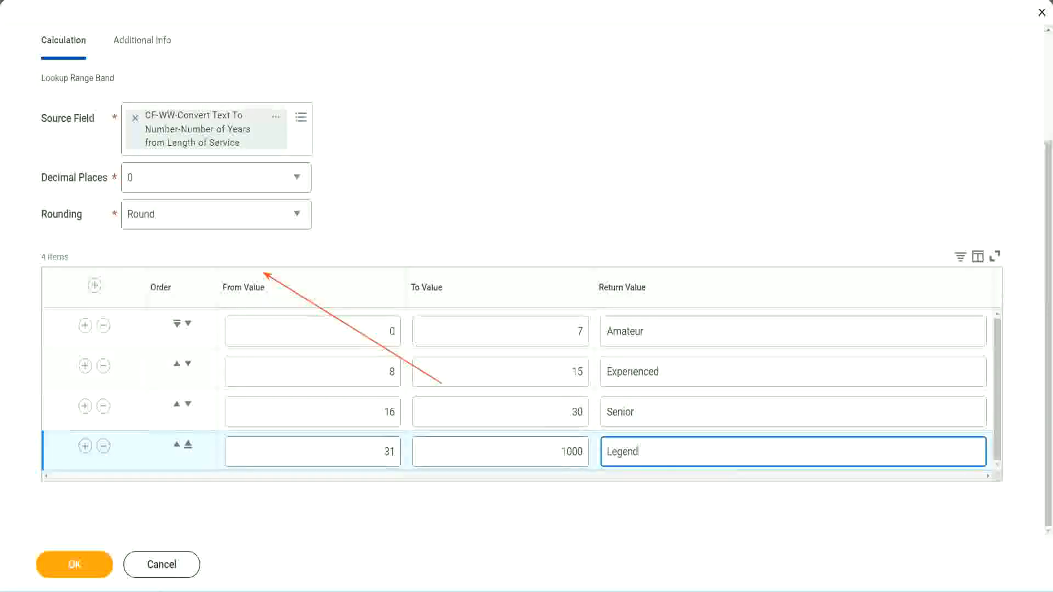
# - Review the From, To and Return Values of the four experience bands
pyautogui.click(490, 182)
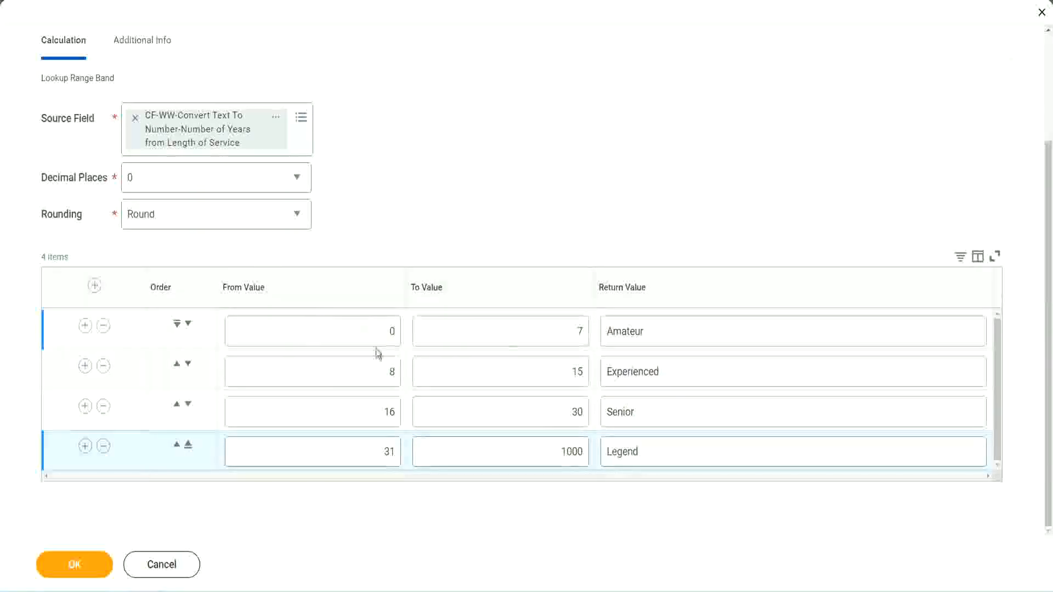
pyautogui.click(683, 328)
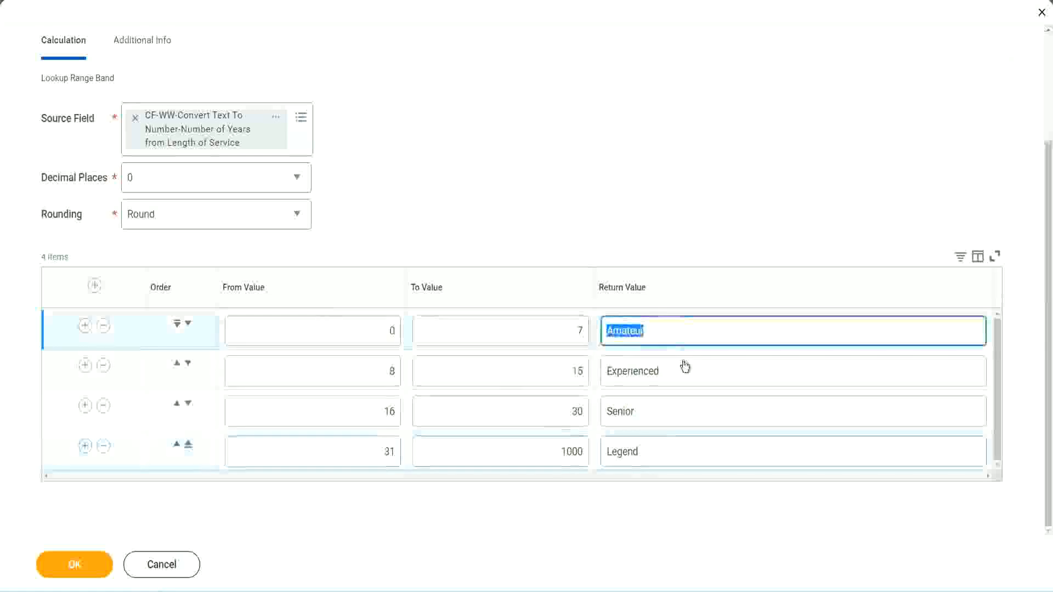
pyautogui.click(676, 372)
pyautogui.click(666, 412)
pyautogui.click(663, 452)
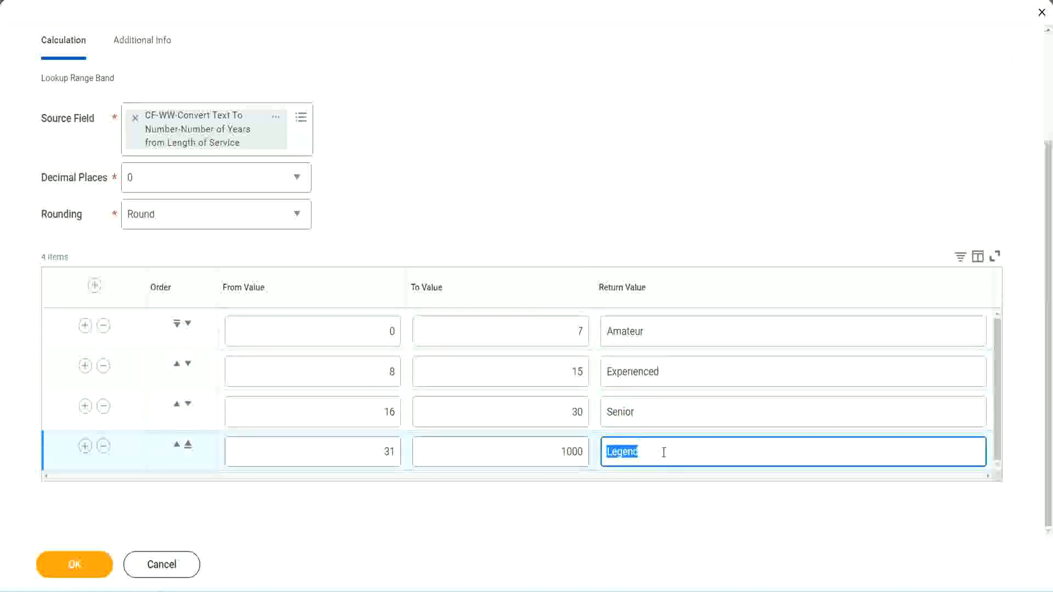
pyautogui.click(339, 333)
pyautogui.click(539, 329)
pyautogui.click(691, 337)
pyautogui.click(677, 372)
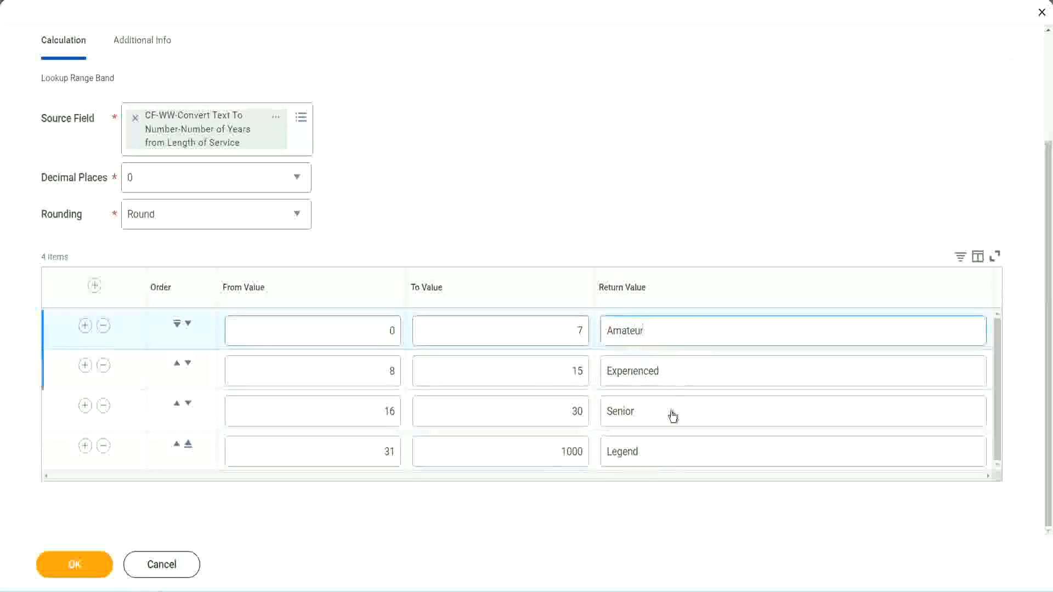
pyautogui.click(670, 414)
pyautogui.click(662, 448)
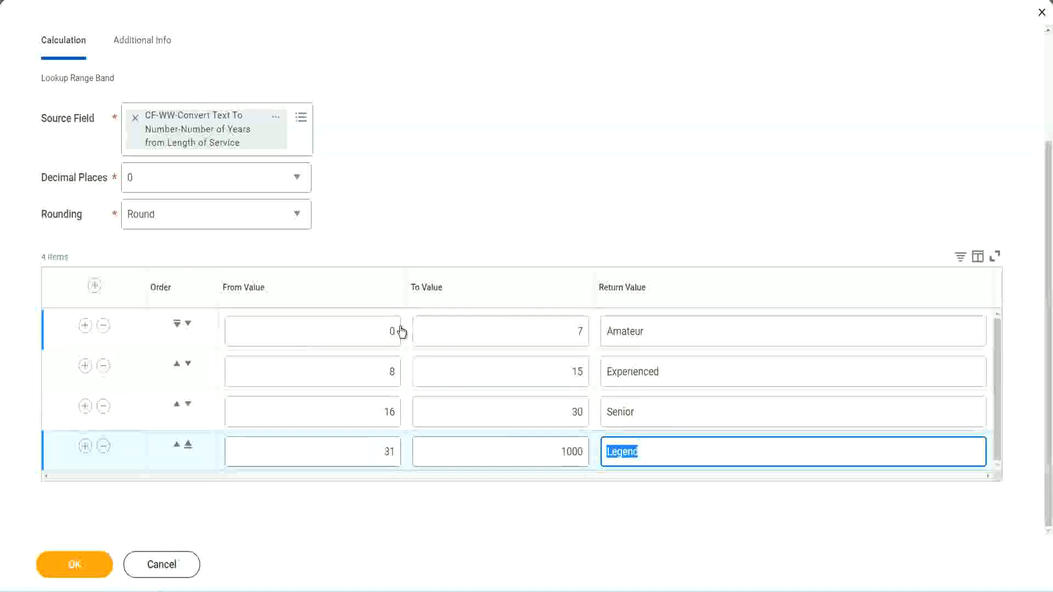
pyautogui.click(508, 269)
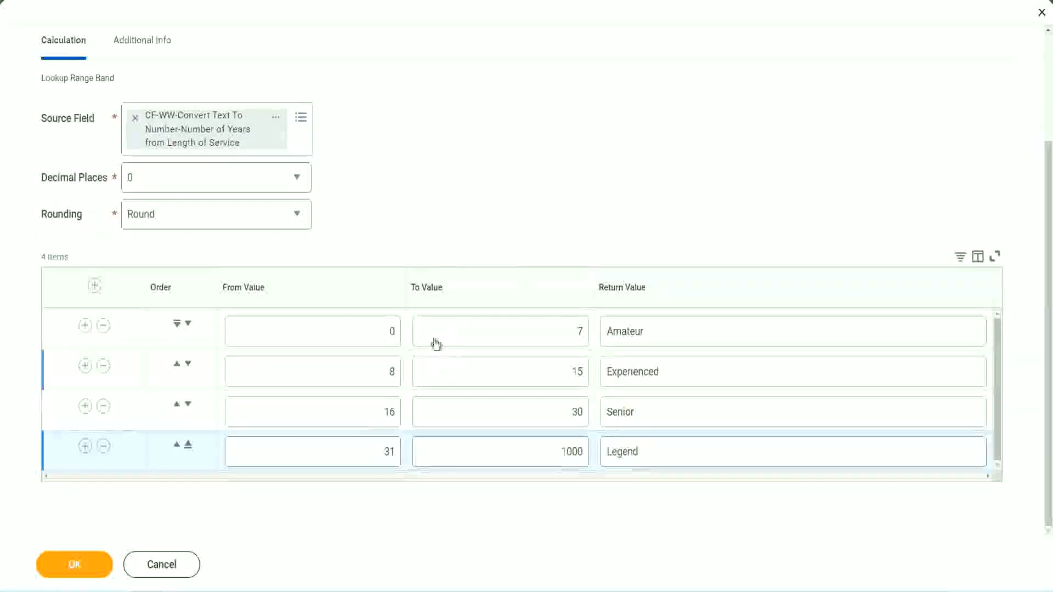
# - Save the lookup range band calculated field and copy its name from the save confirmation
pyautogui.click(73, 563)
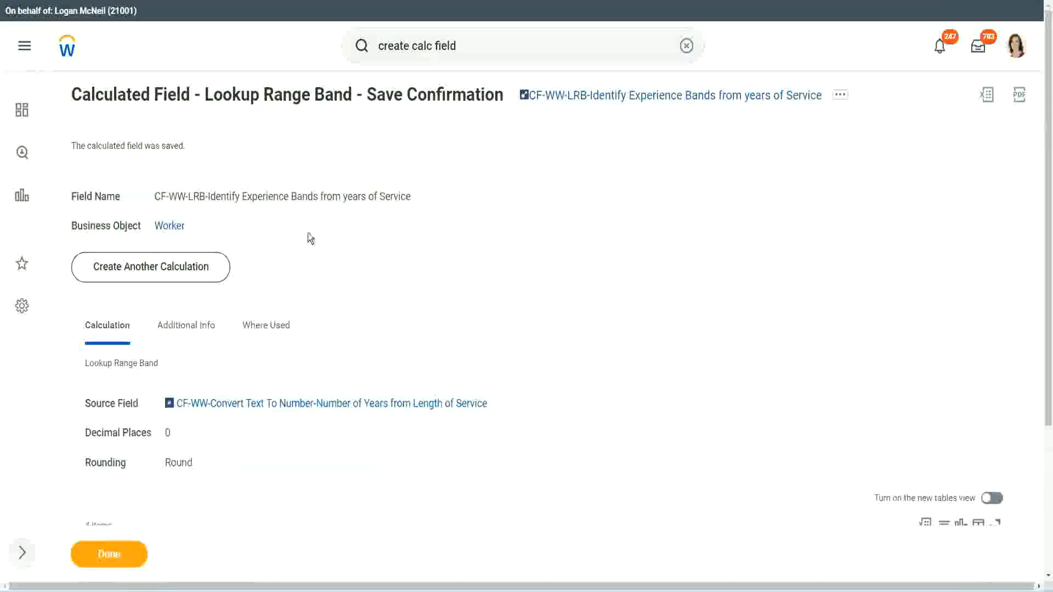
pyautogui.rightClick(612, 98)
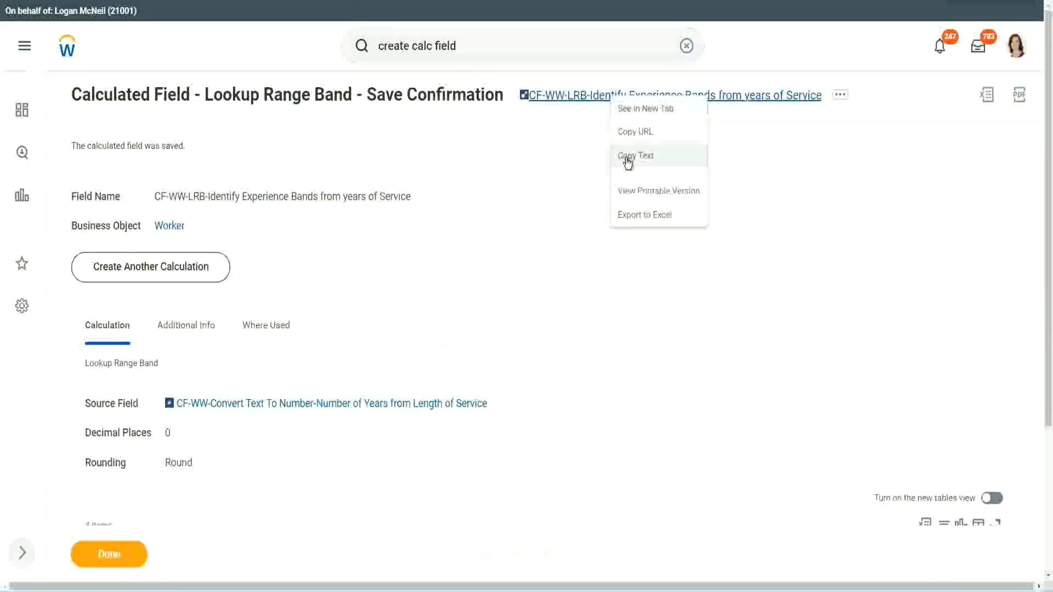
pyautogui.click(623, 156)
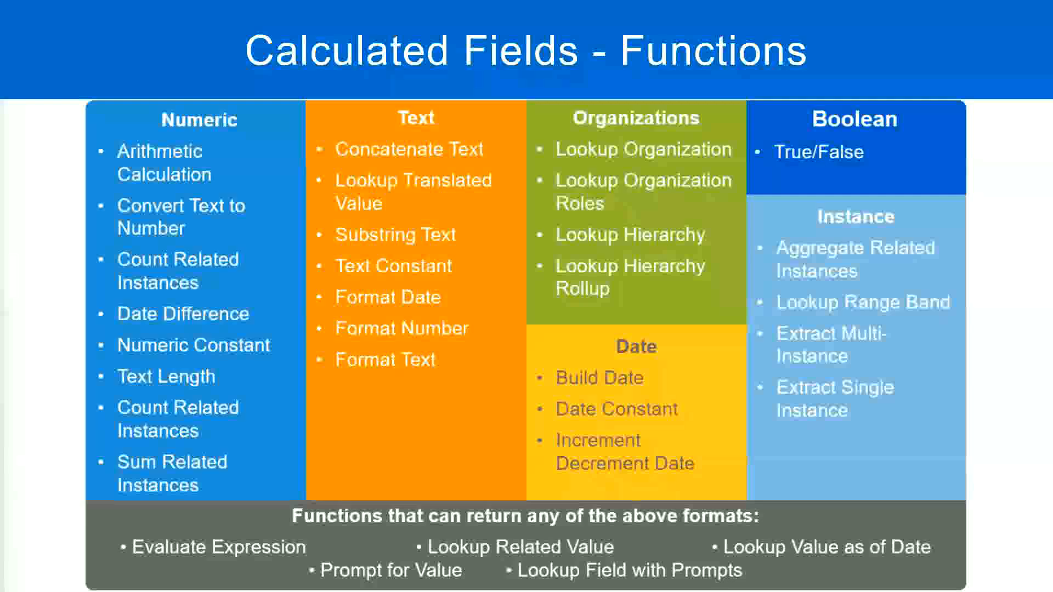
# - Switch to the Notepad++ notes and add "10,000 USD" on a new line a few lines below the Eval Expression entry
pyautogui.hotkey('alt', 'Tab')
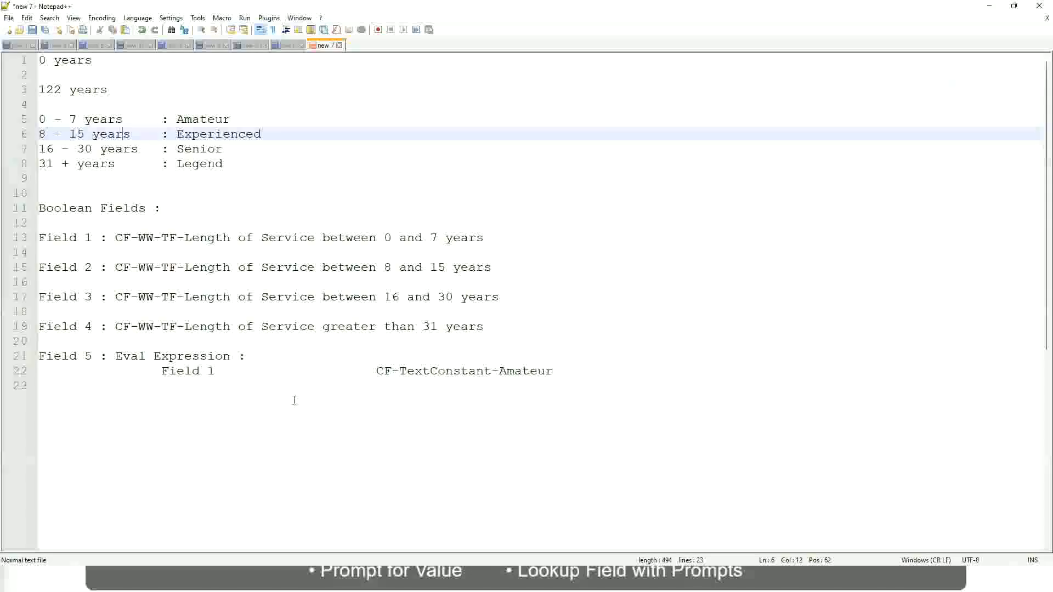
pyautogui.click(292, 403)
pyautogui.press('Return')
pyautogui.press('Return')
pyautogui.press('Return')
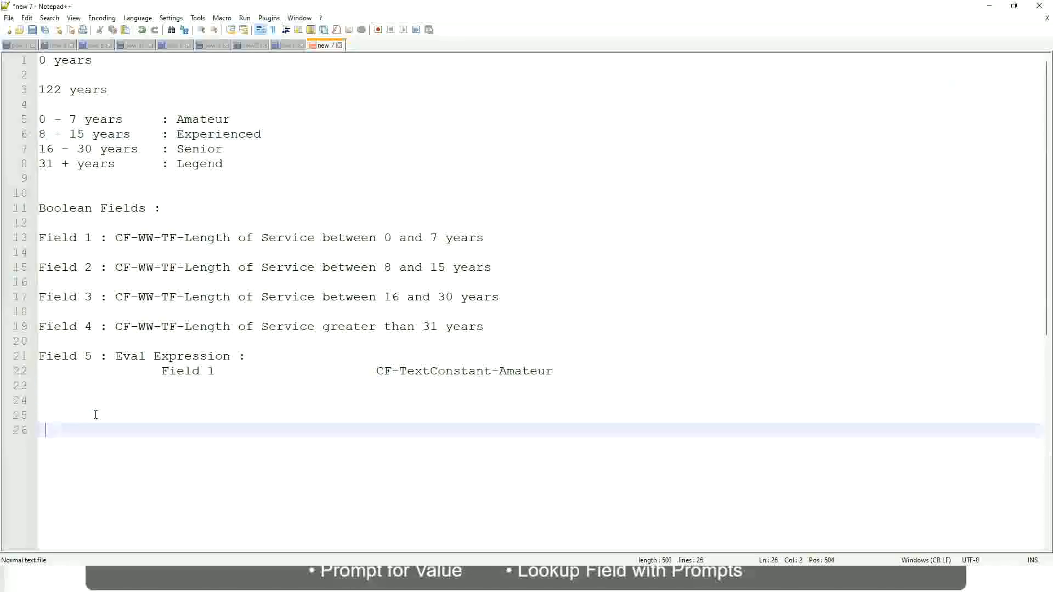
pyautogui.press('Home')
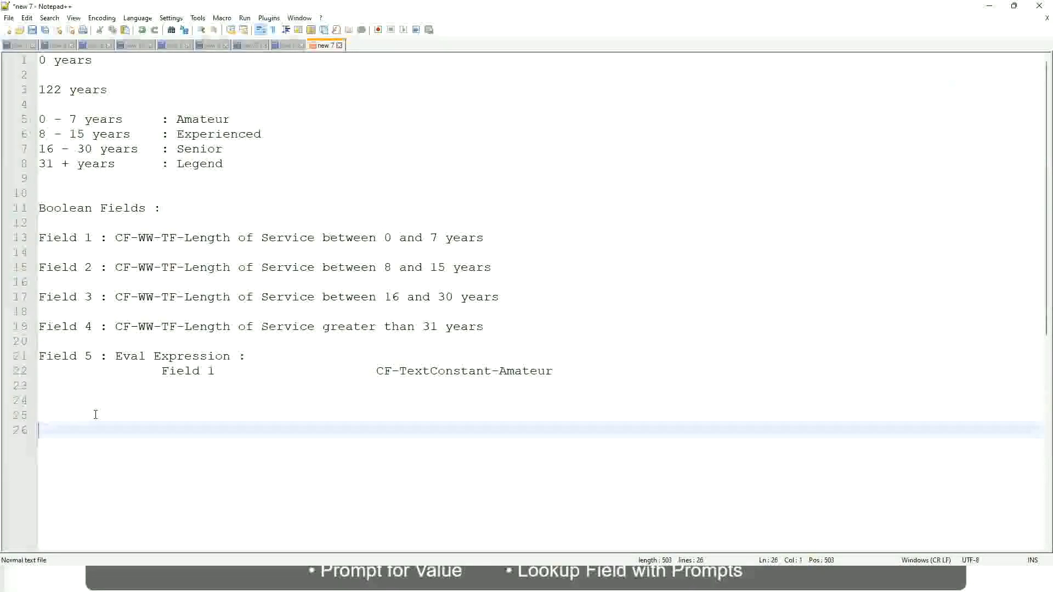
pyautogui.write('10,000 USD')
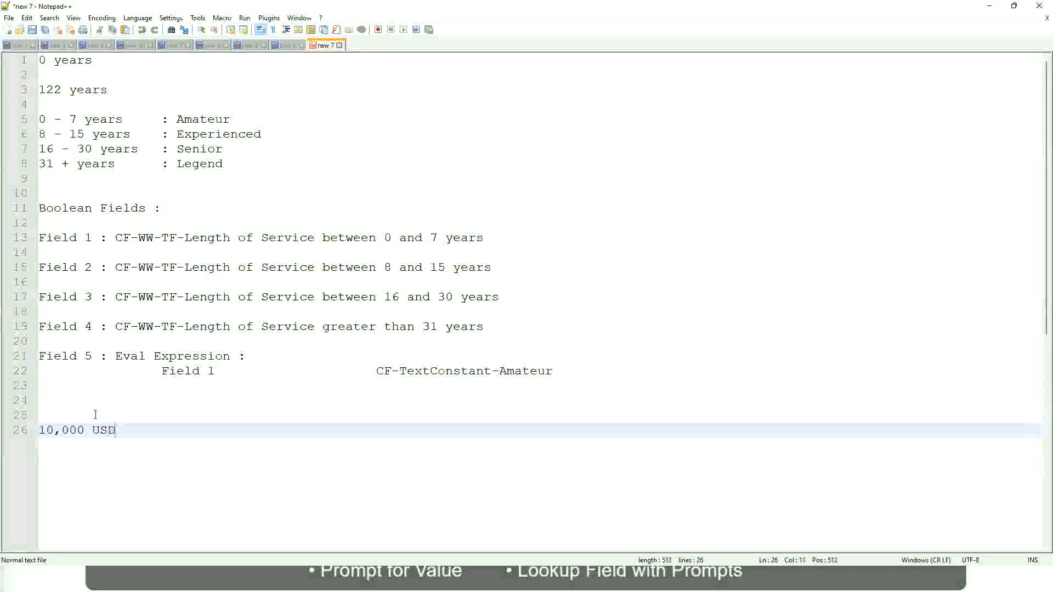
# - Add the upper amount "1,000,000 USD" on the same line, spaced well apart from "10,000 USD"
pyautogui.press('Tab')
pyautogui.press('Tab')
pyautogui.press('Tab')
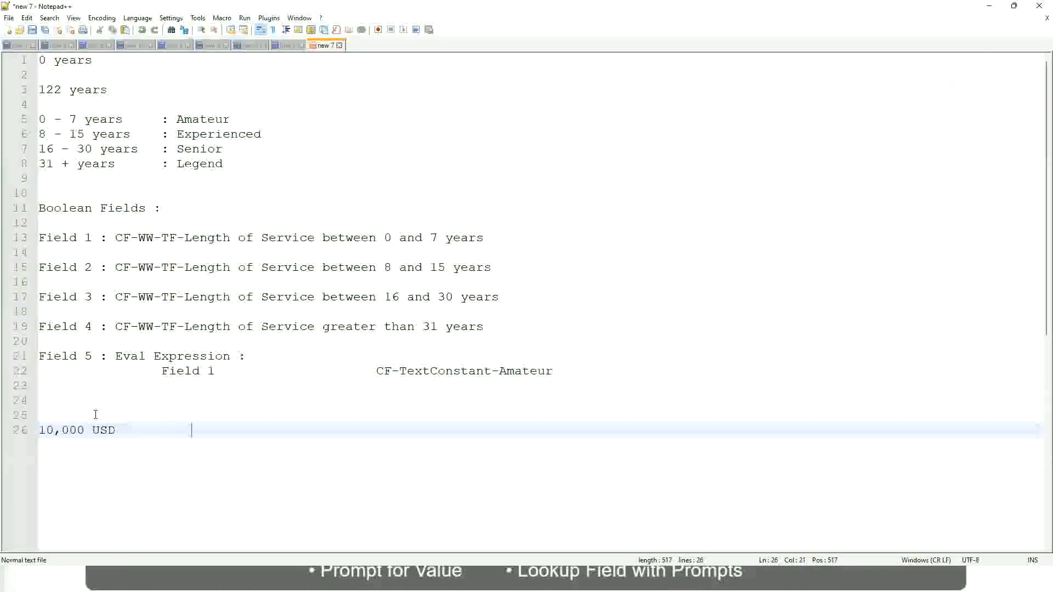
pyautogui.press('Tab')
pyautogui.press('Tab')
pyautogui.write('1,000')
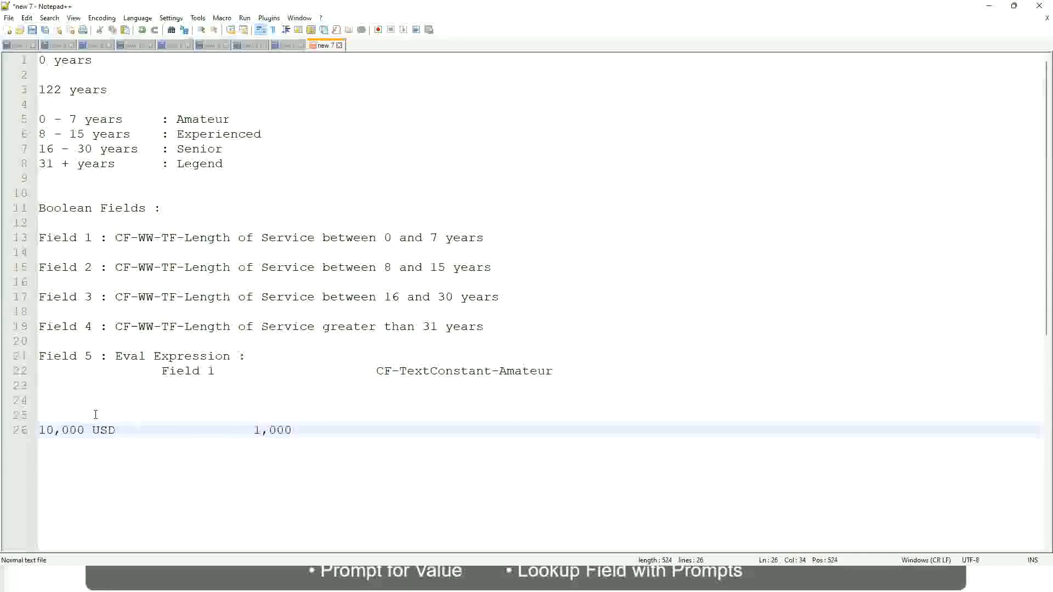
pyautogui.write(',000')
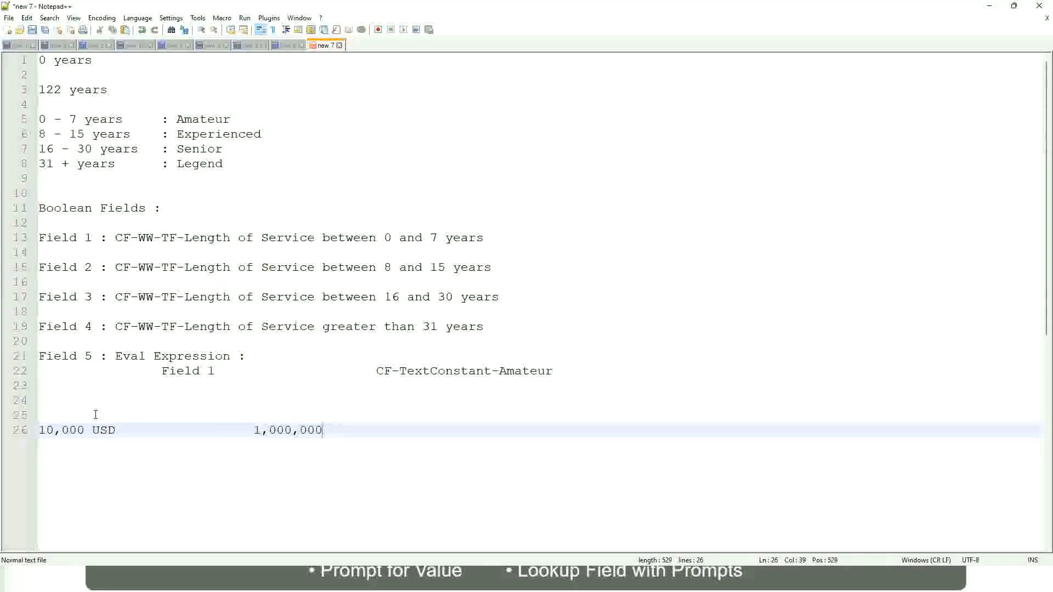
pyautogui.press('Left')
pyautogui.press('Left')
pyautogui.press('Left')
pyautogui.press('Left')
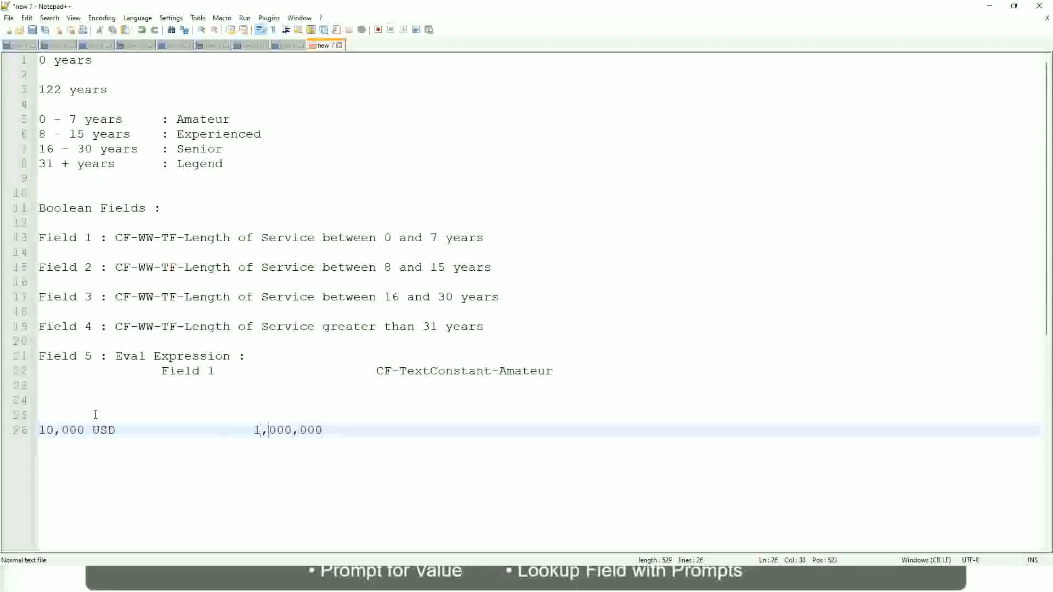
pyautogui.press('Right')
pyautogui.press('Right')
pyautogui.press('Right')
pyautogui.press('Right')
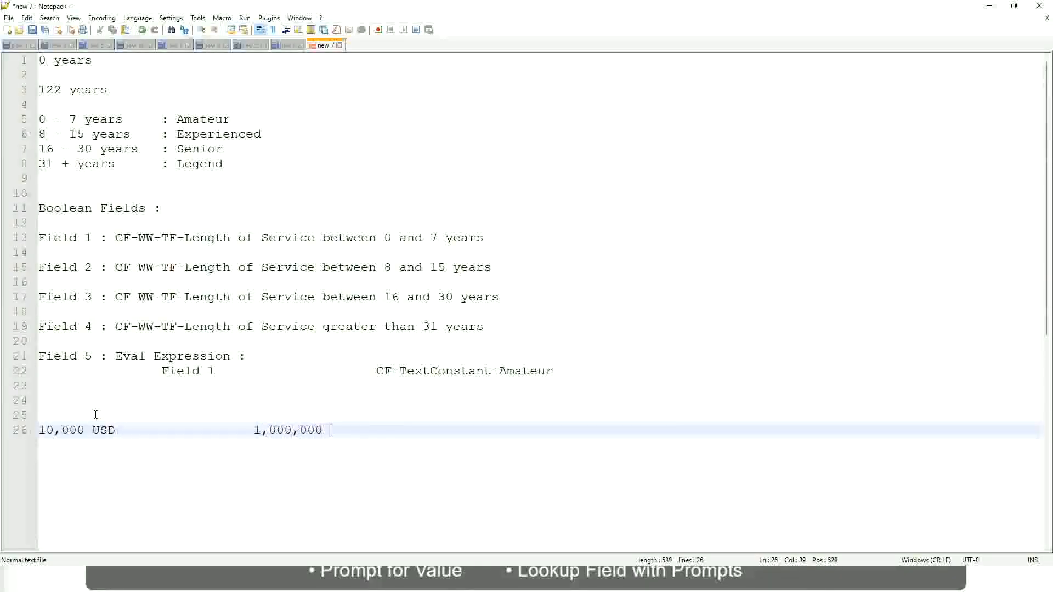
pyautogui.write('usd')
# - Below the USD amounts, leave a blank line and add the first salary band "10 - 50,000 : Low"
pyautogui.press('Return')
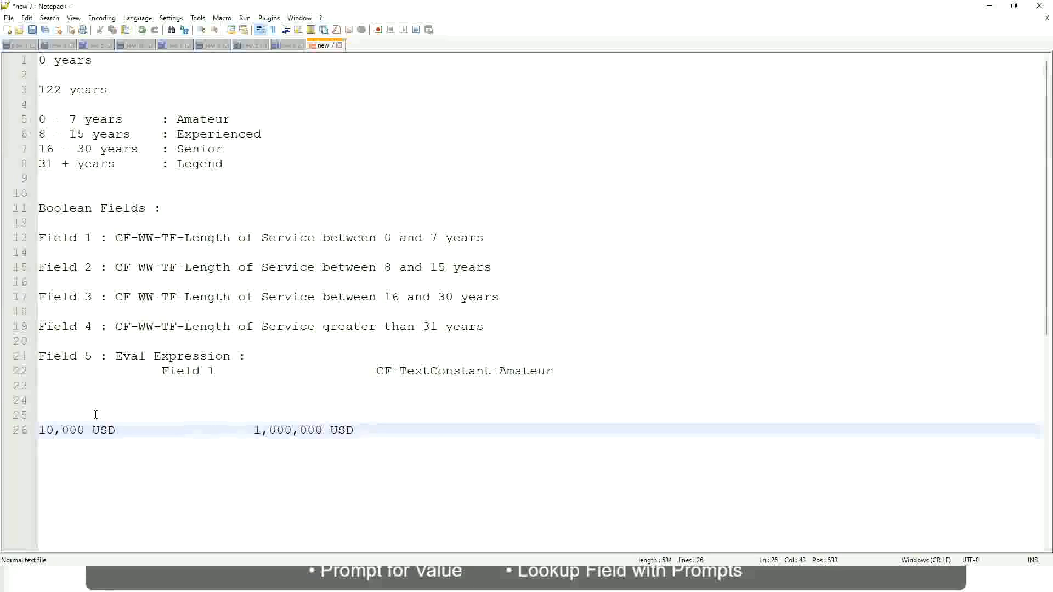
pyautogui.press('Return')
pyautogui.press('Return')
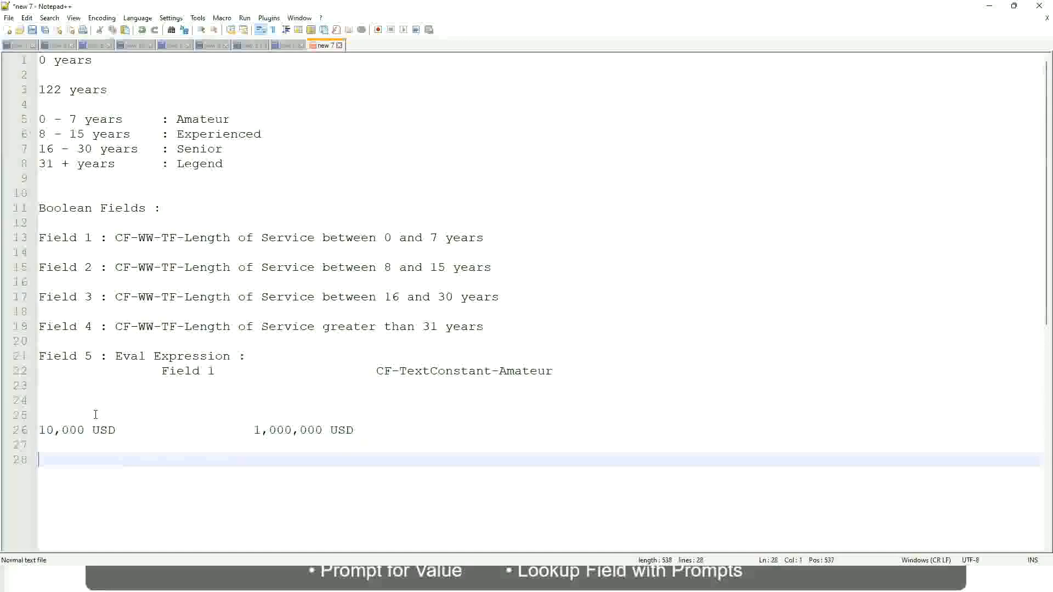
pyautogui.write('10 - 50,000')
pyautogui.press('Tab')
pyautogui.press('Tab')
pyautogui.press('Tab')
pyautogui.press('Tab')
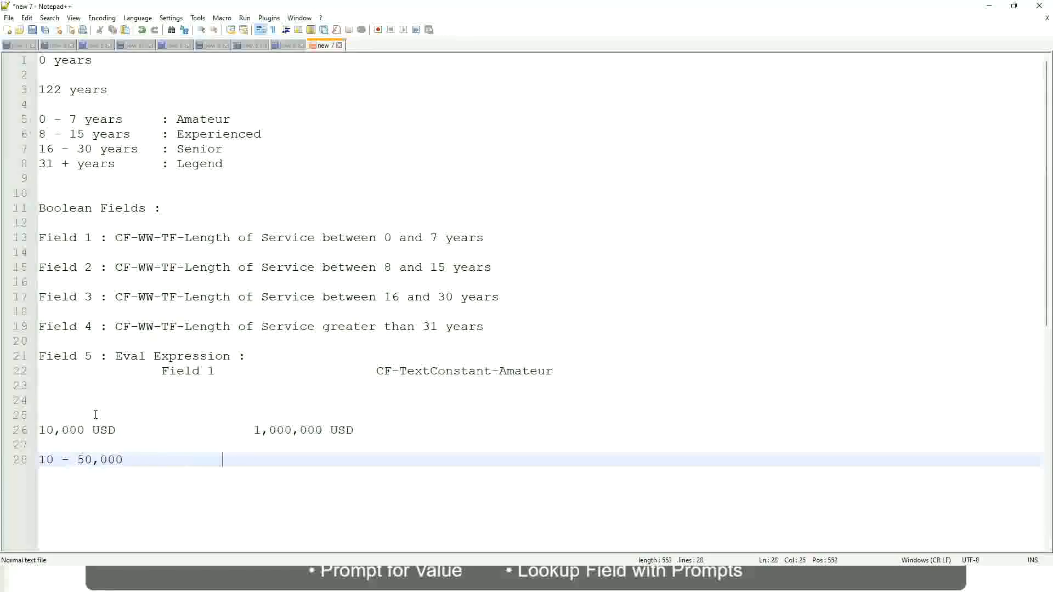
pyautogui.write(': Low')
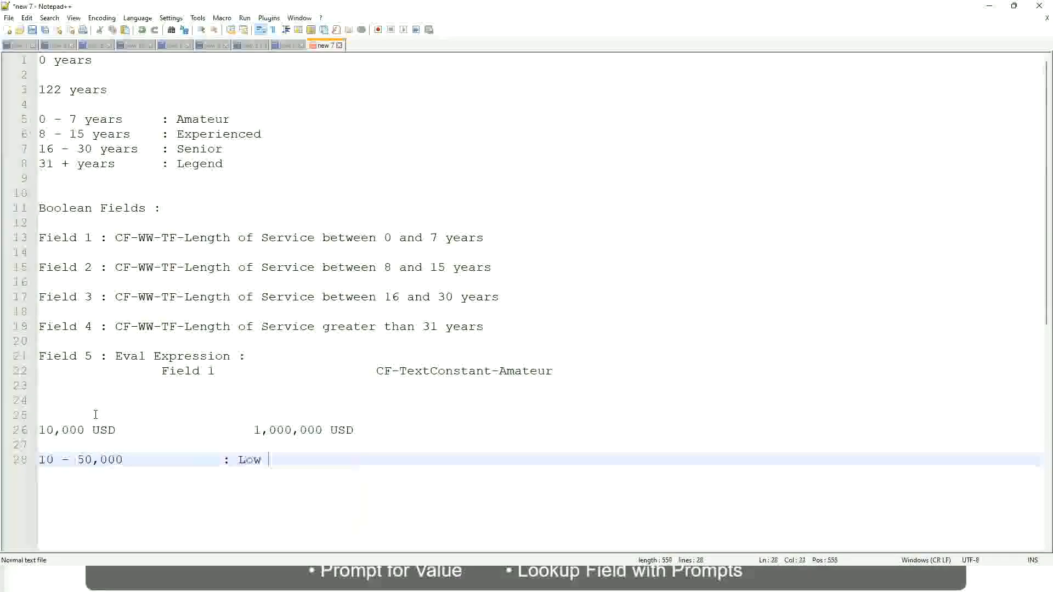
# - Add the second salary band "50,001 - 150,000 : Medium" directly under the Low band, with its label aligned
pyautogui.press('Return')
pyautogui.press('Return')
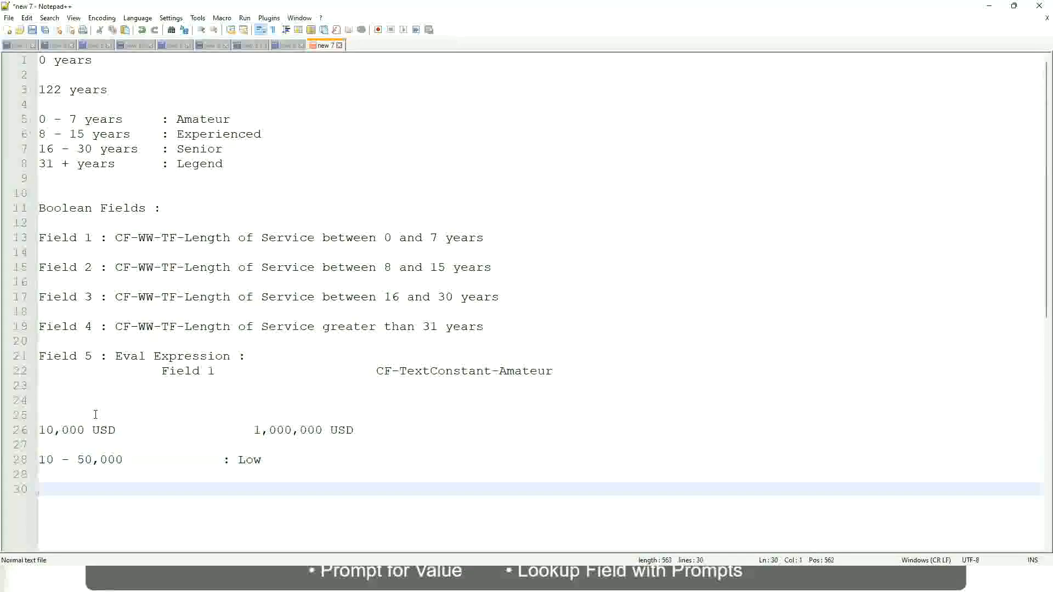
pyautogui.press('Up')
pyautogui.write('5')
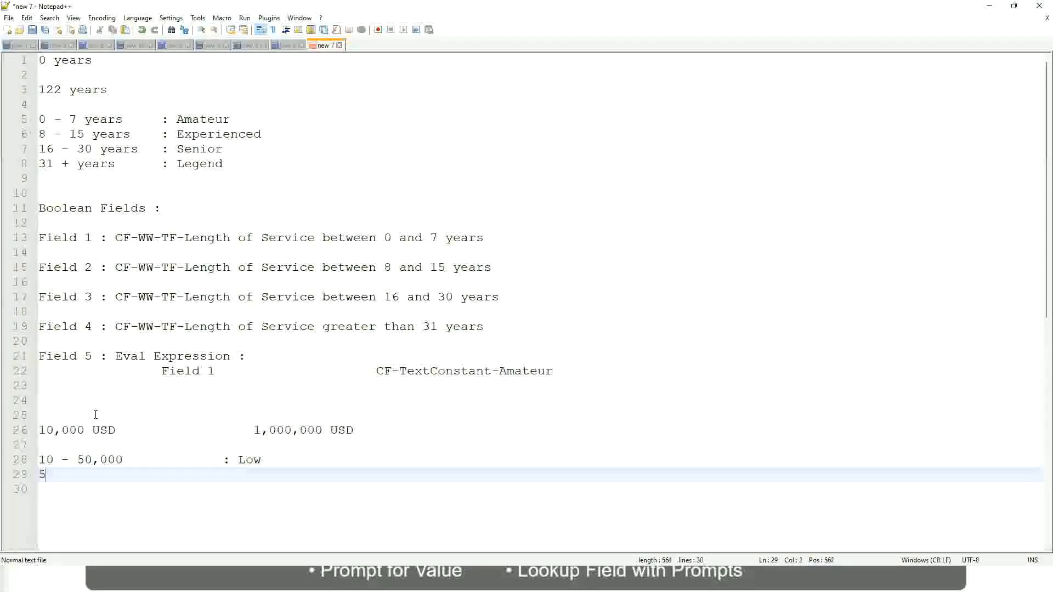
pyautogui.write('0,001 - 150')
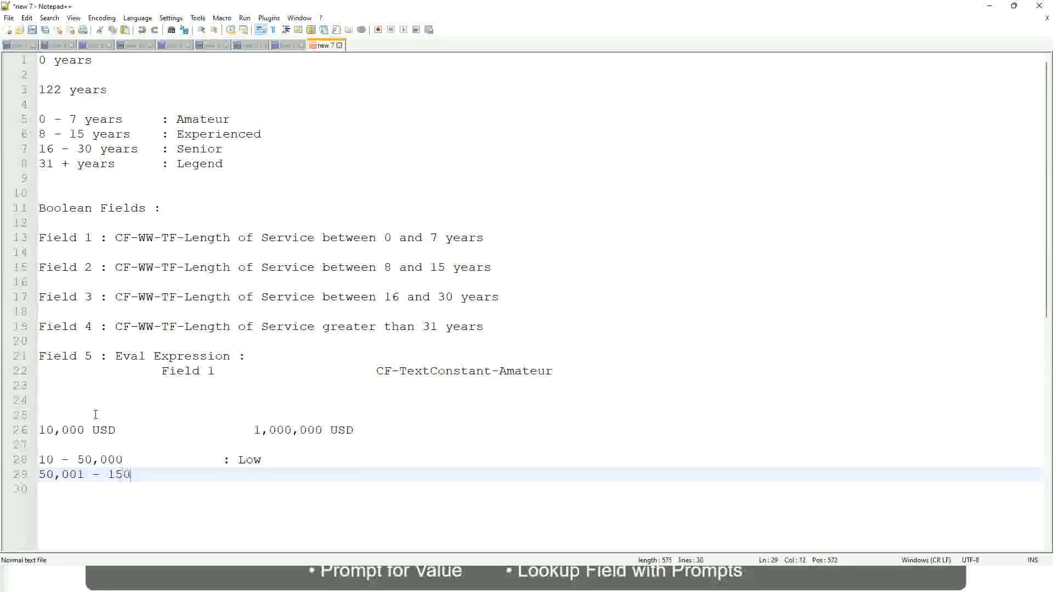
pyautogui.write(',000')
pyautogui.press('Tab')
pyautogui.press('Tab')
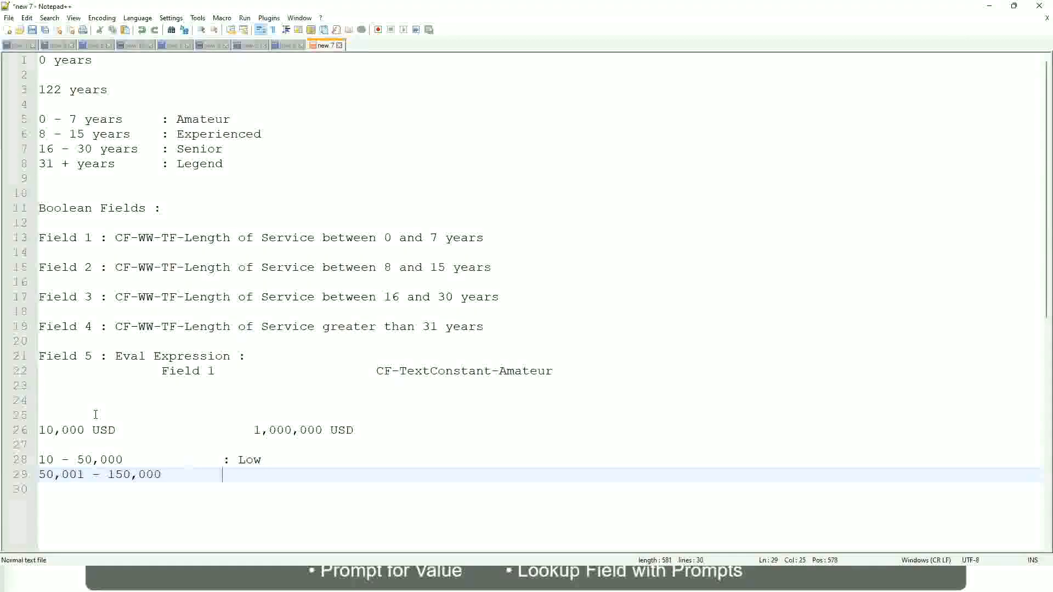
pyautogui.write(': Medium')
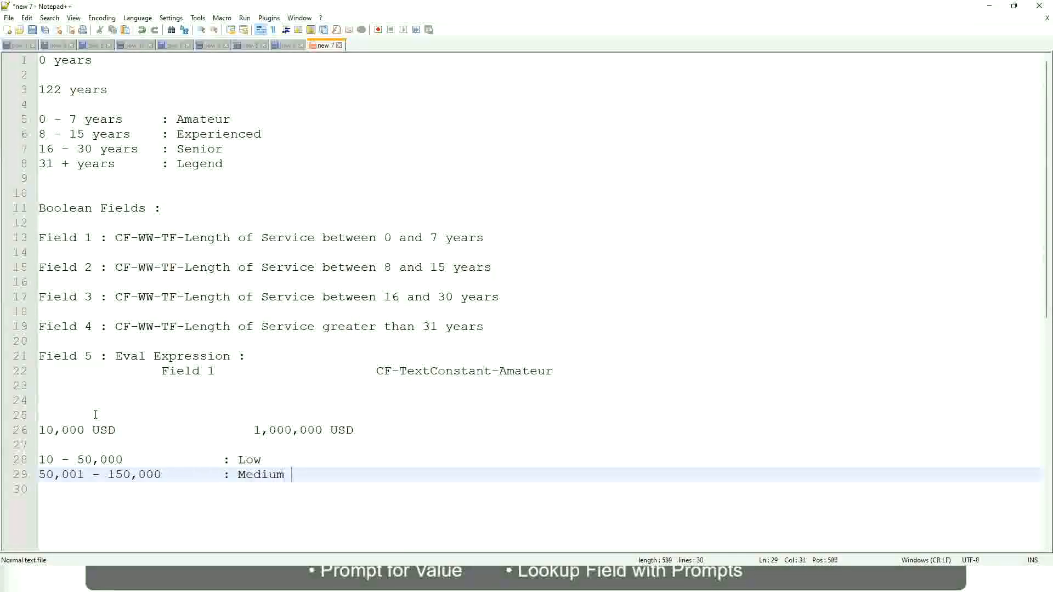
# - Add the third salary band "> 150,000 : High" under the Medium band, with its label aligned
pyautogui.press('Return')
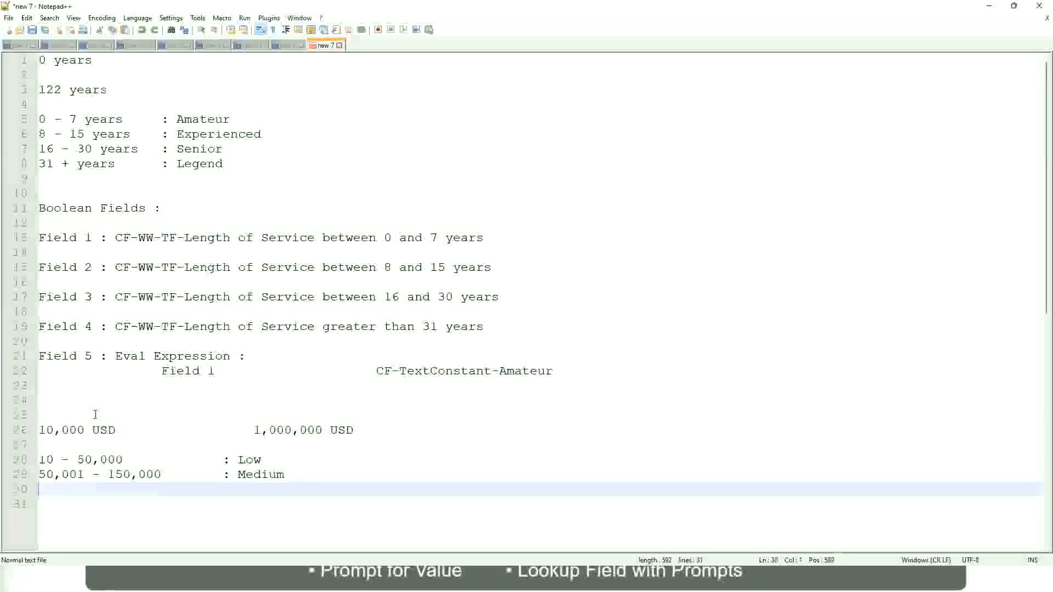
pyautogui.write('> 1')
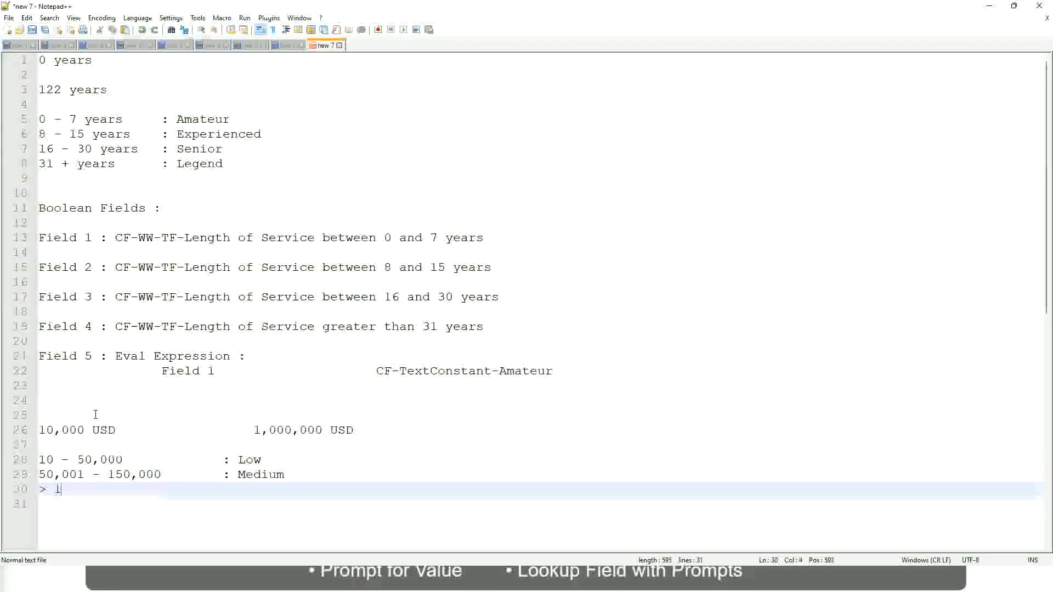
pyautogui.write('50,000')
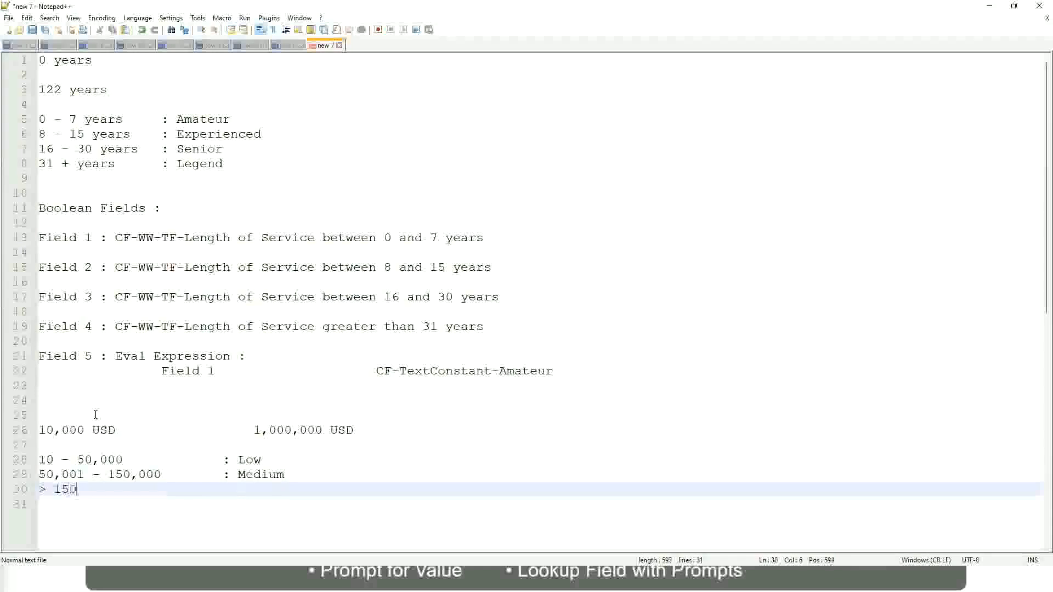
pyautogui.press('Tab')
pyautogui.press('Tab')
pyautogui.press('Tab')
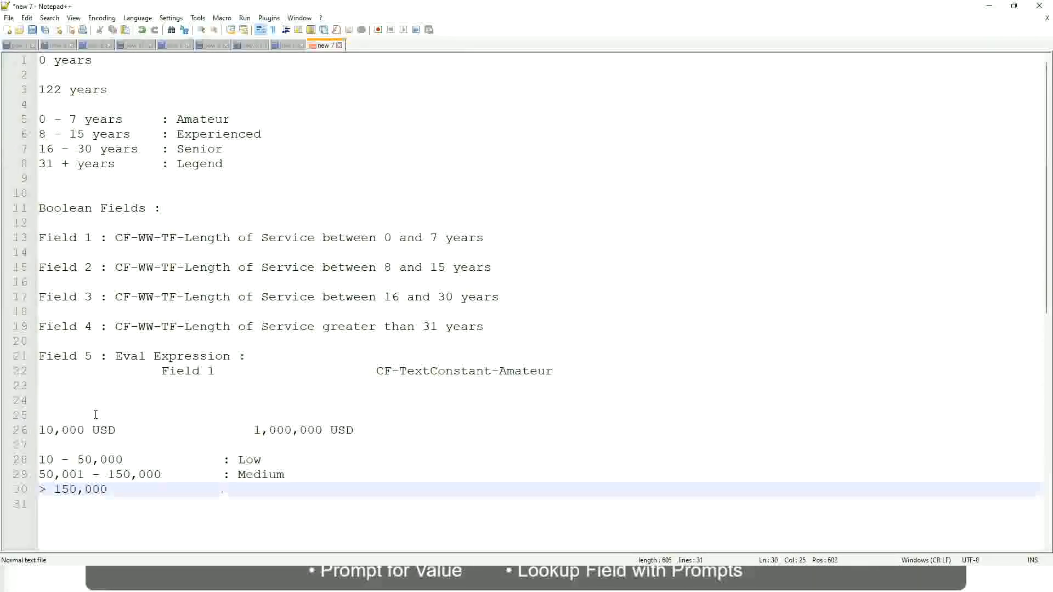
pyautogui.write(': High')
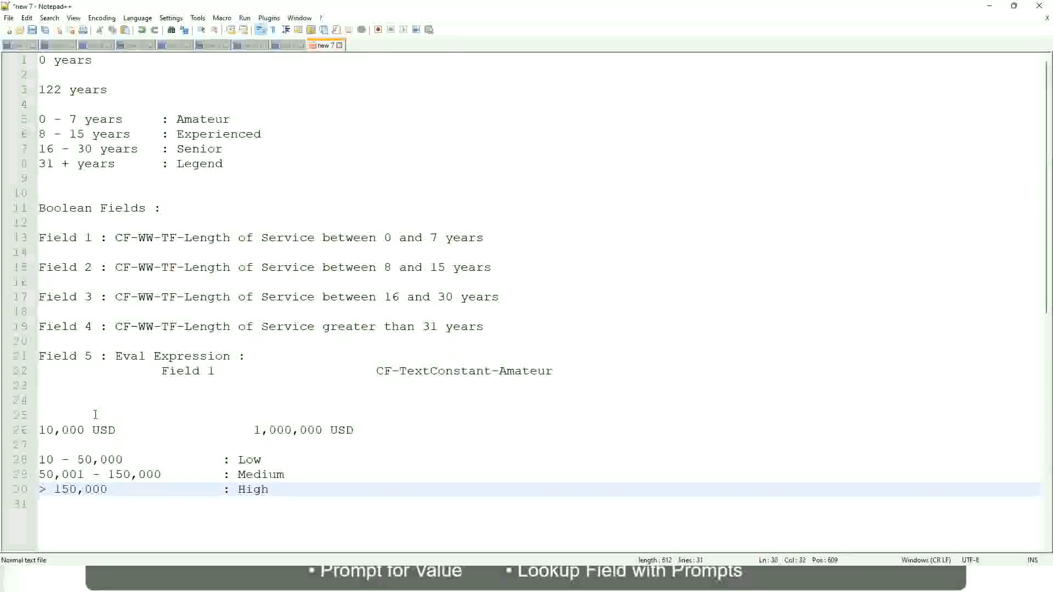
# - Review the USD amount range and the Low, Medium and High salary bands in the notes
pyautogui.click(34, 429)
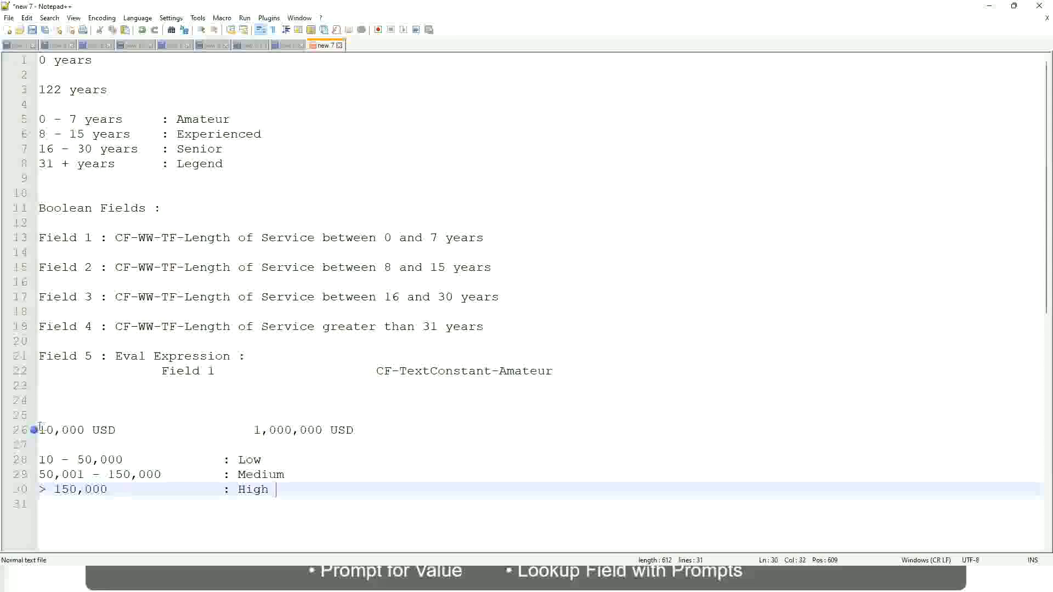
pyautogui.click(46, 430)
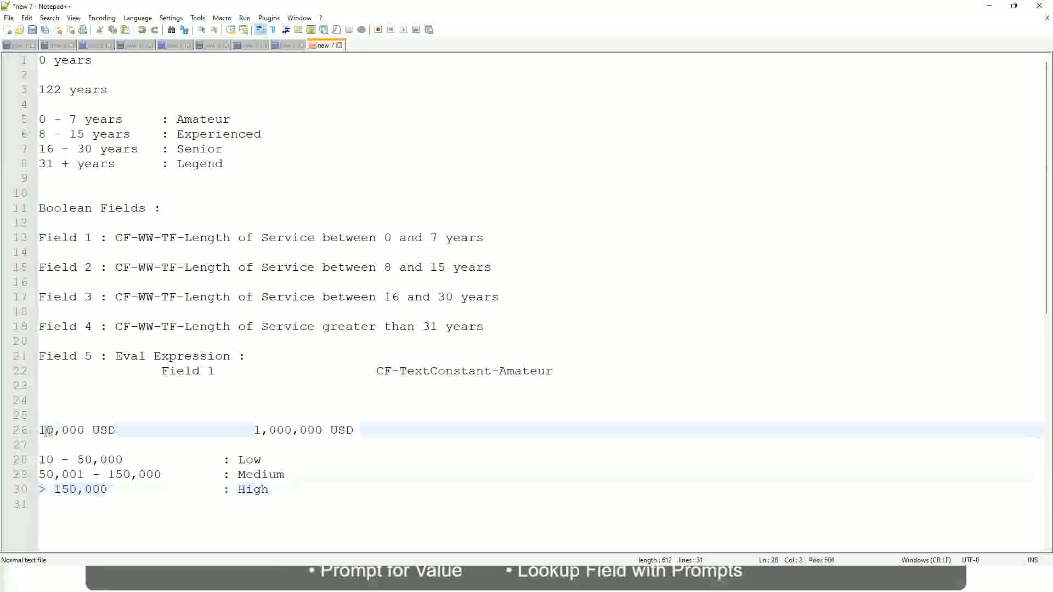
pyautogui.doubleClick(314, 430)
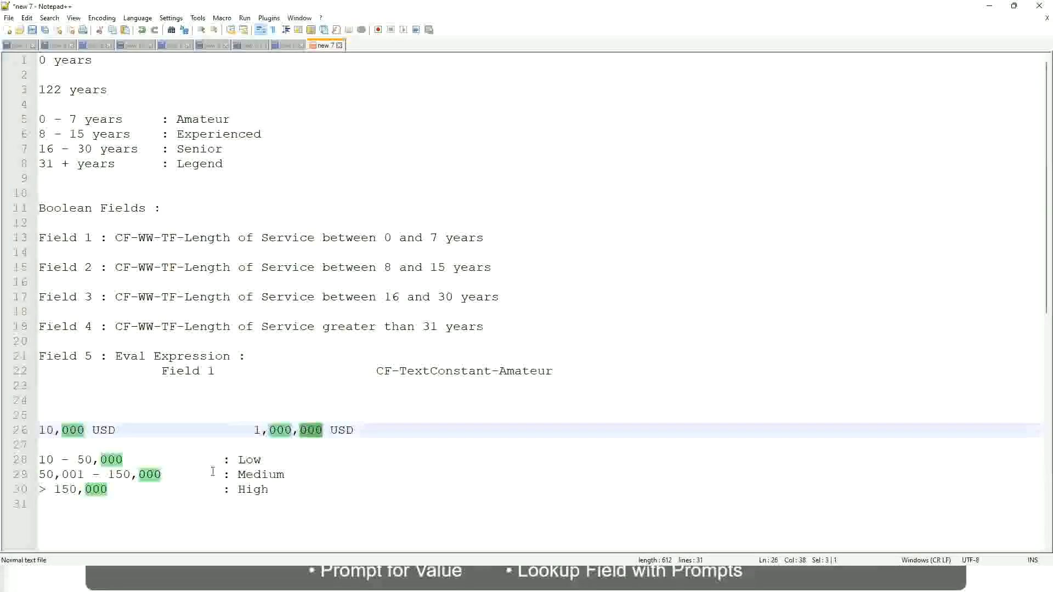
pyautogui.click(191, 475)
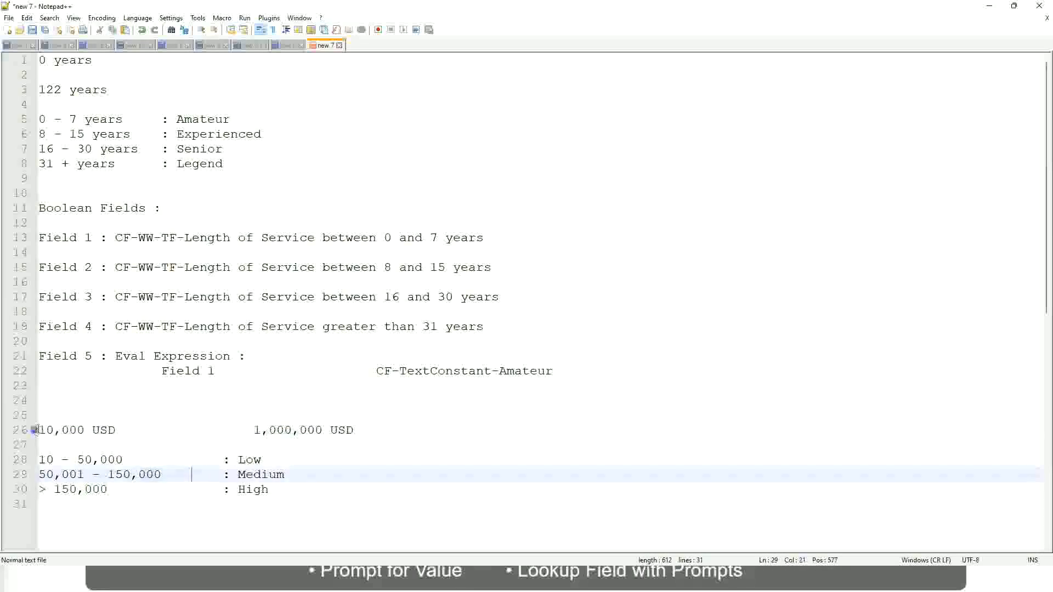
pyautogui.click(324, 431)
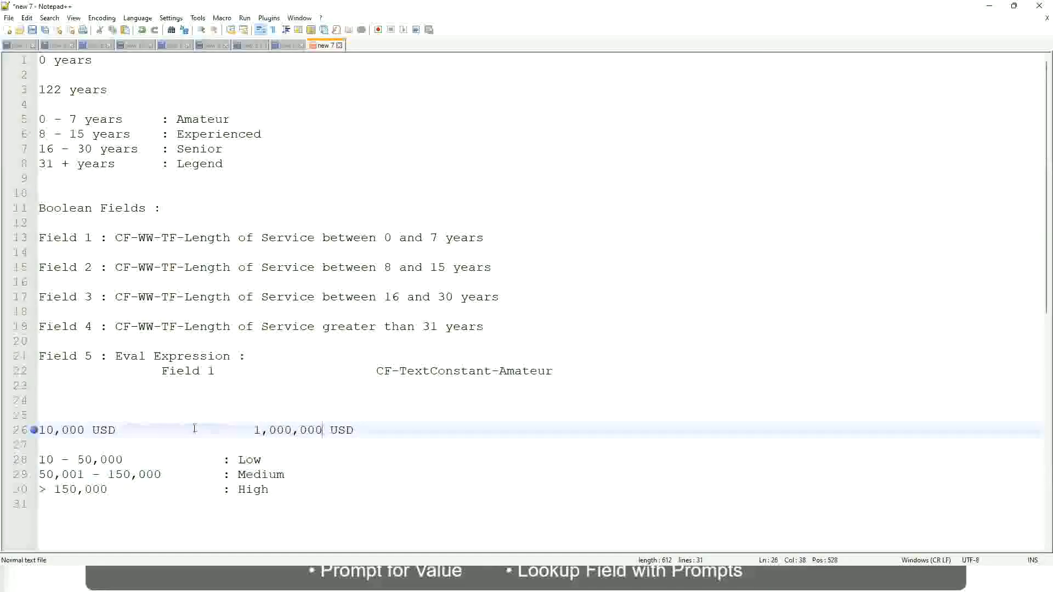
pyautogui.click(257, 463)
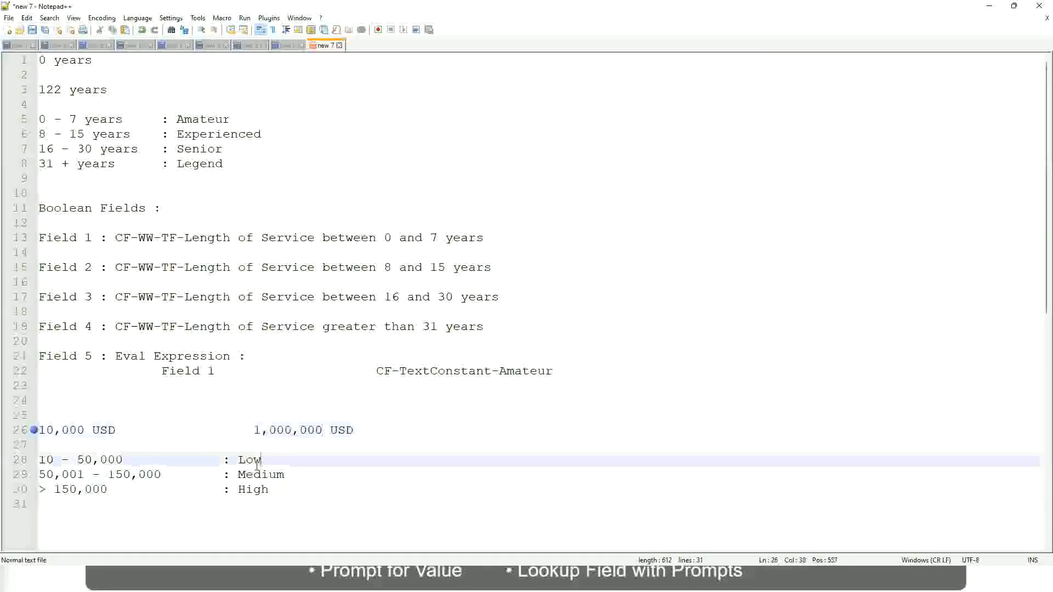
pyautogui.click(253, 479)
pyautogui.click(254, 492)
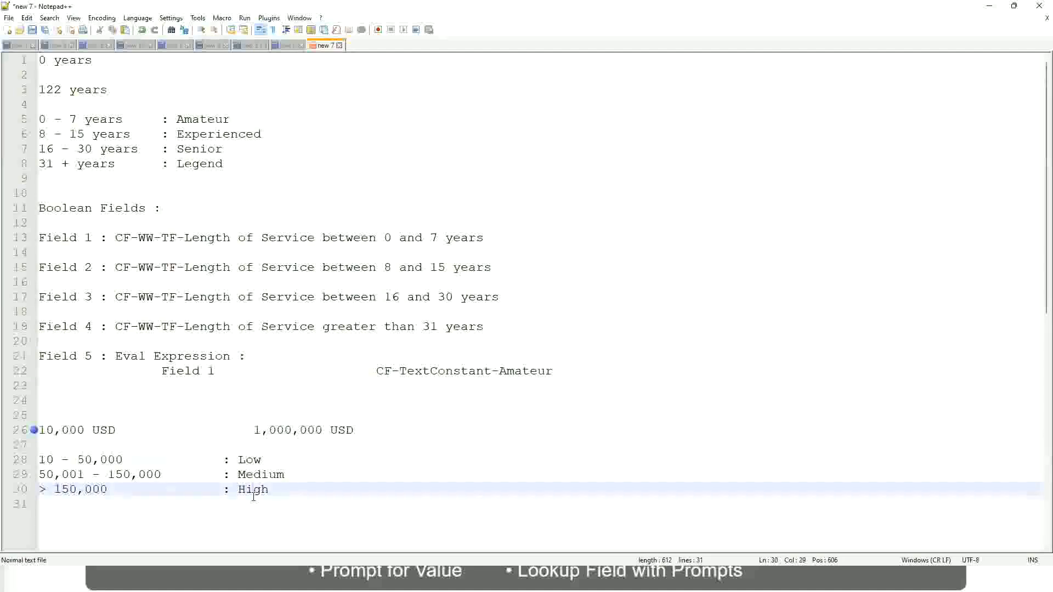
pyautogui.click(134, 447)
pyautogui.click(258, 502)
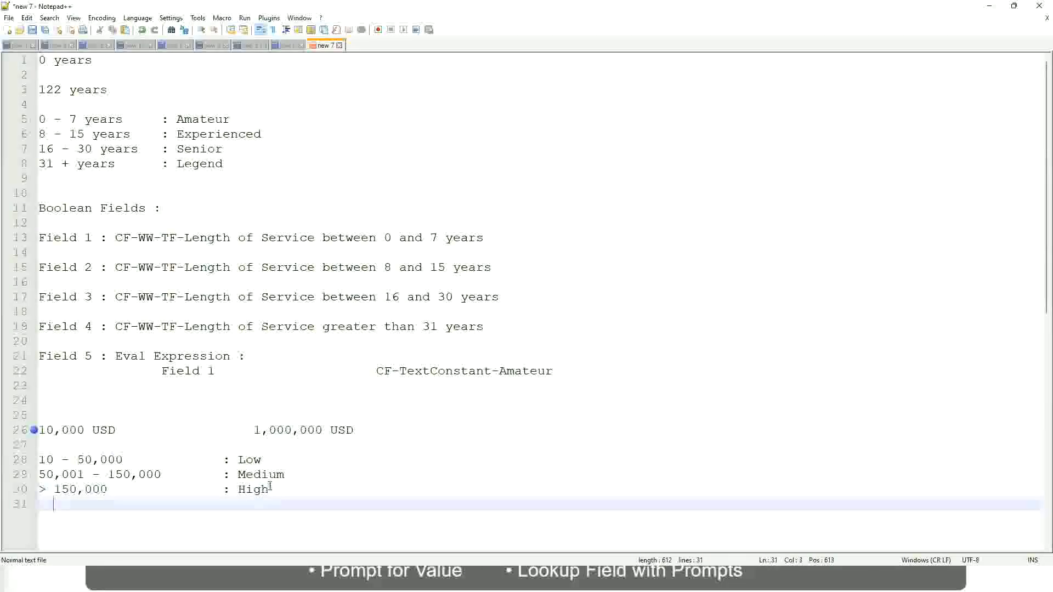
pyautogui.click(273, 486)
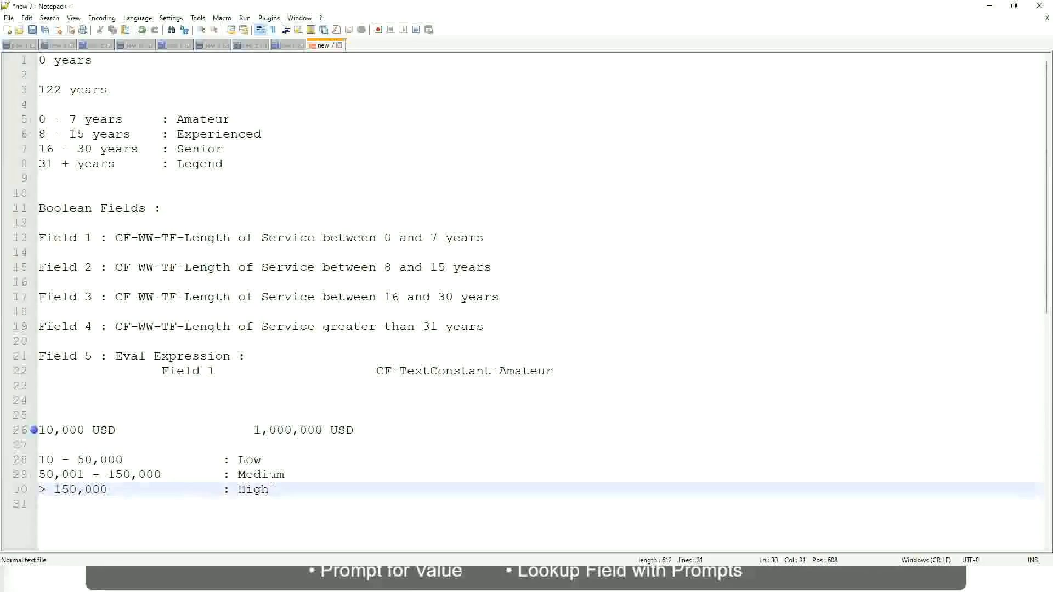